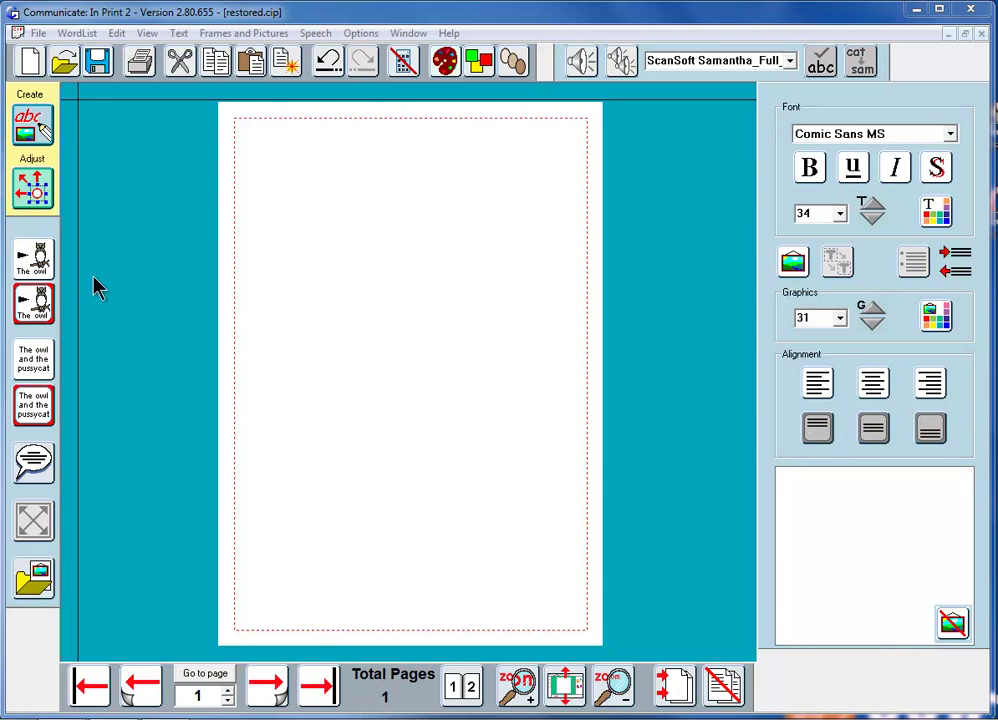
Step: Draw a bordered symbol frame about 43 by 42 mm in the page's upper-left corner, with content centred horizontally and vertically
click(33, 302)
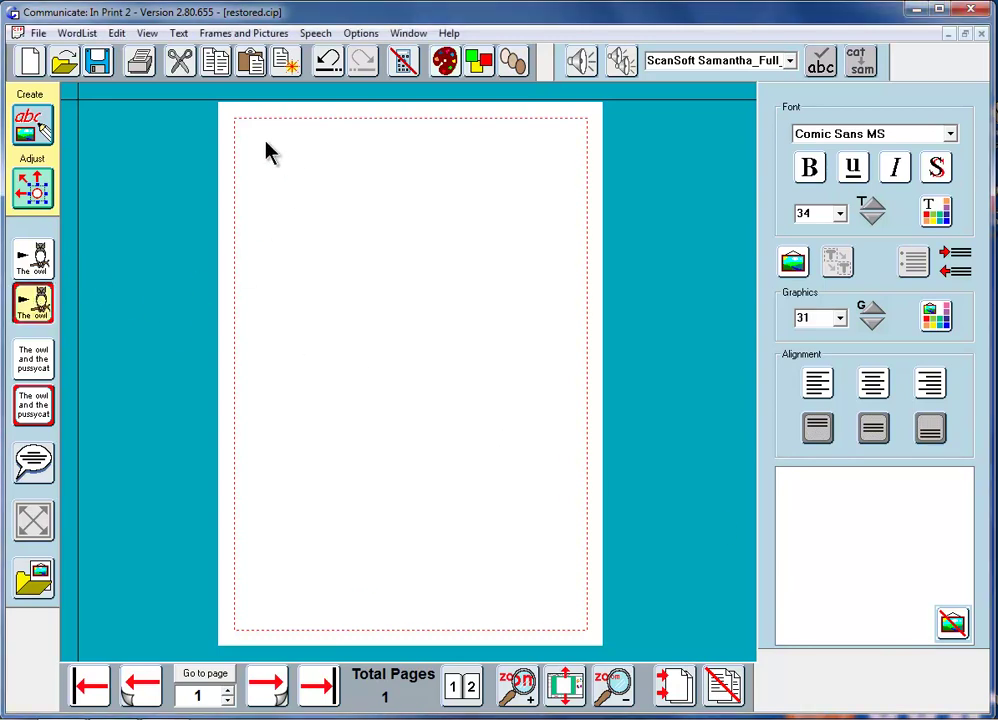
drag(237, 119, 326, 206)
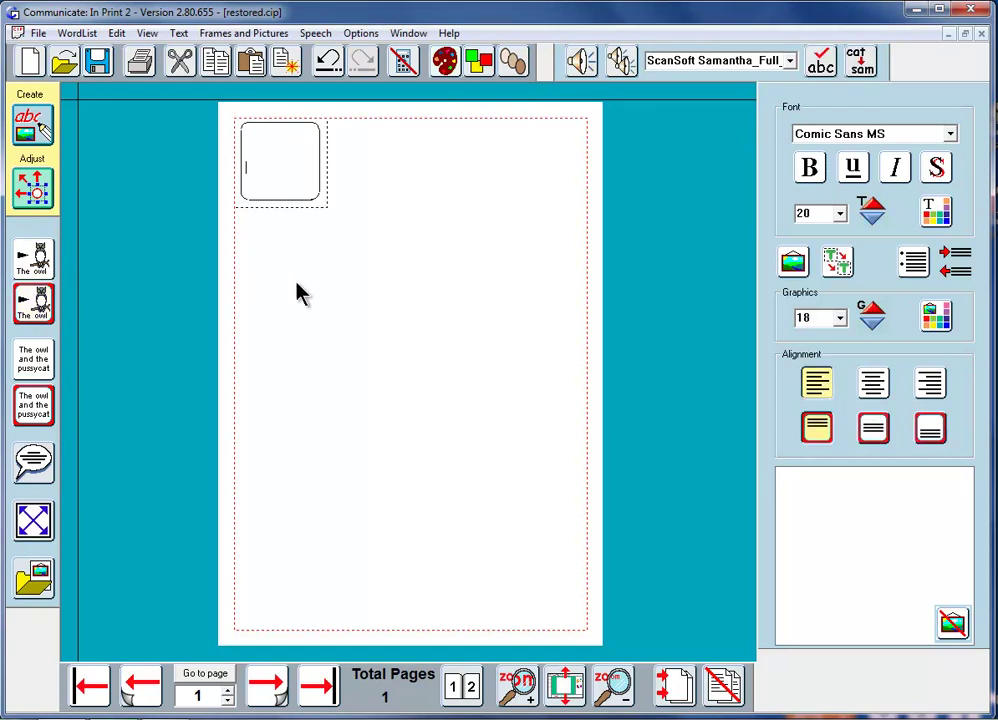
click(873, 384)
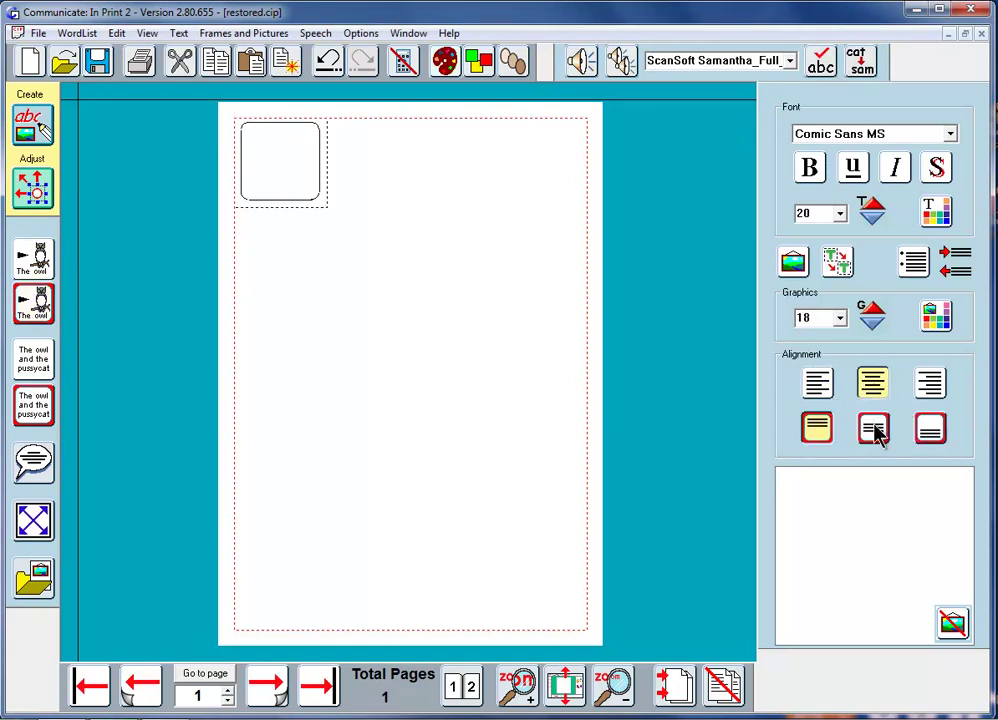
click(875, 427)
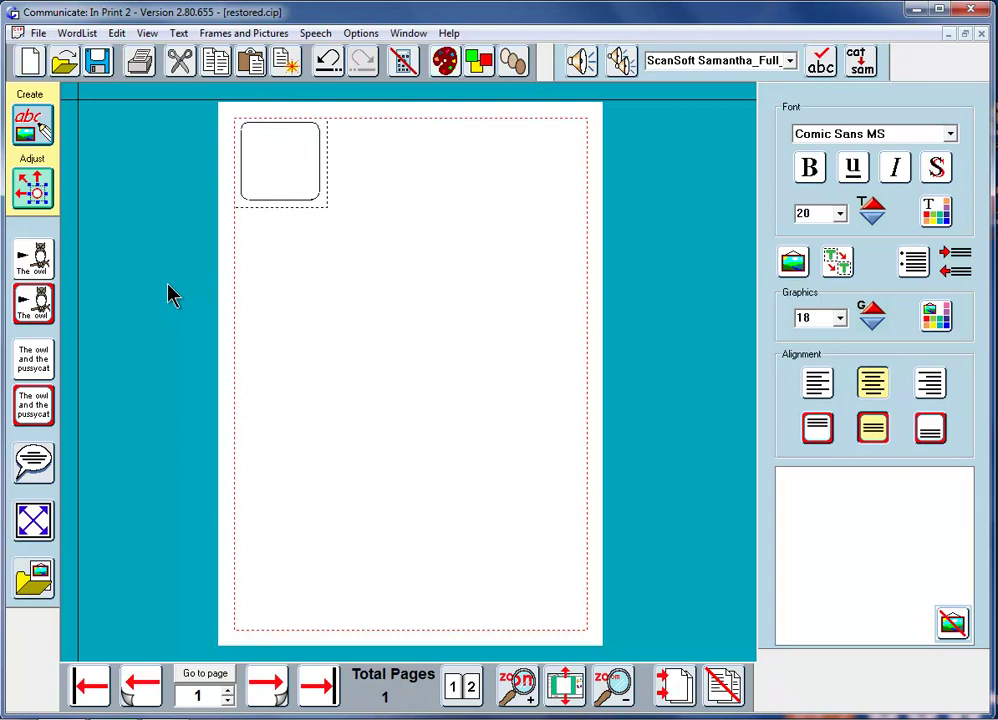
Step: Make a table from the frame at its current size, 3 cells across and 5 down, and place it near the page centre
click(228, 33)
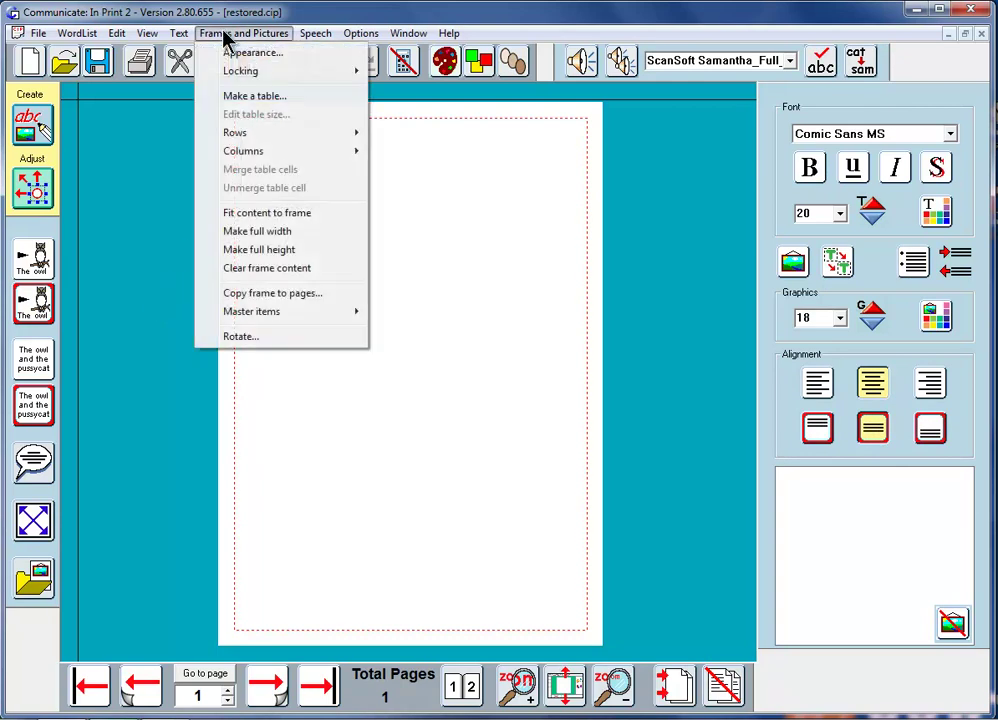
click(240, 96)
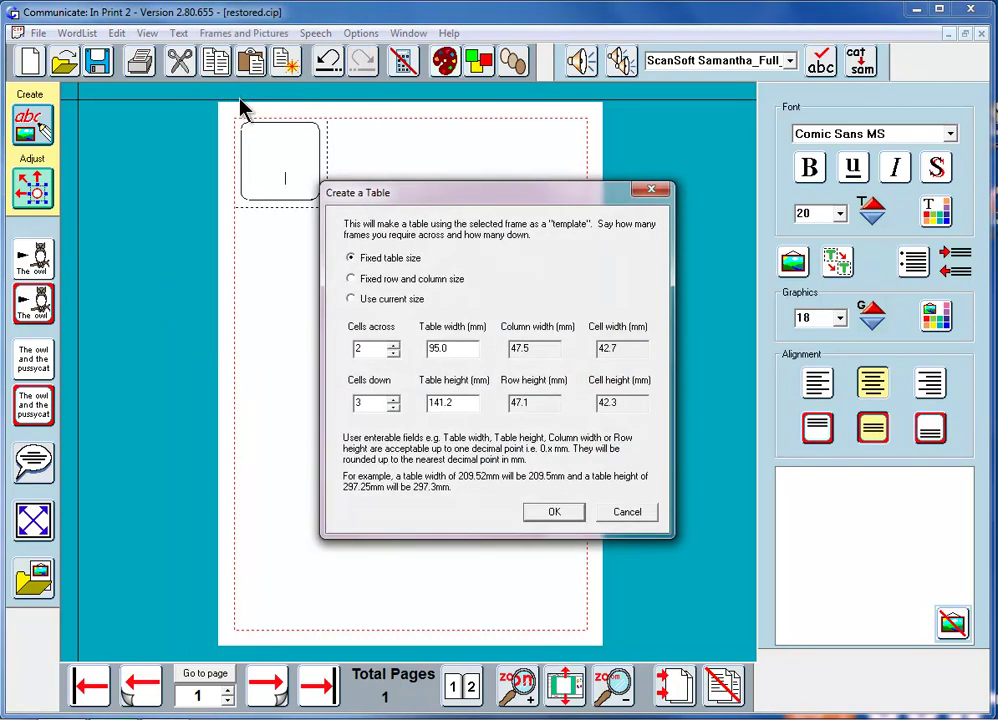
click(351, 300)
double_click(358, 348)
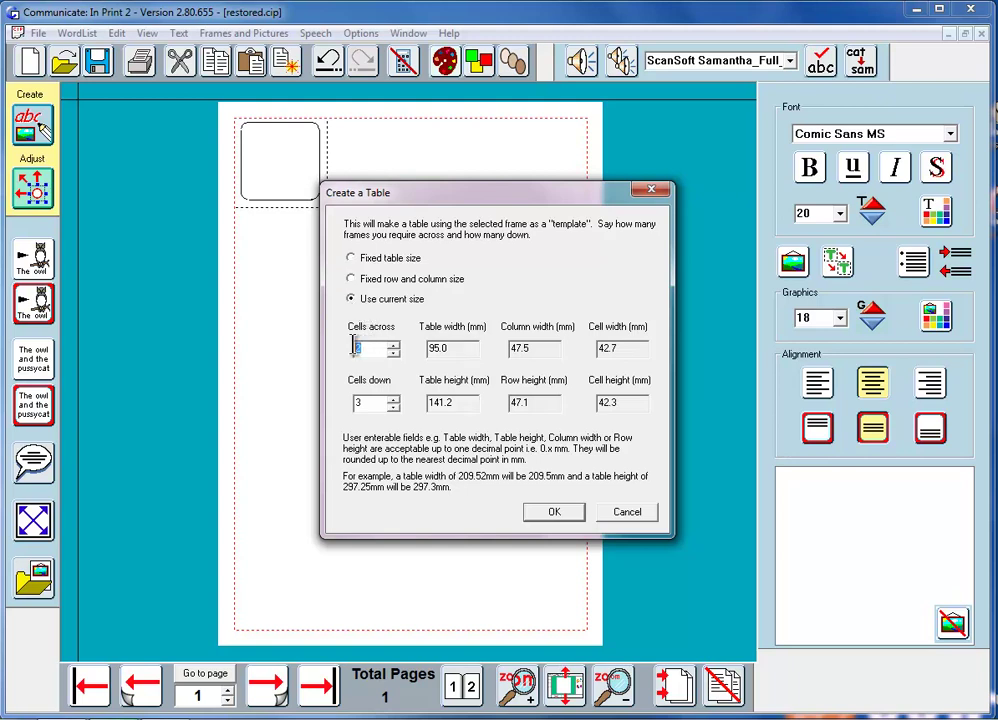
text(3)
click(362, 402)
double_click(358, 403)
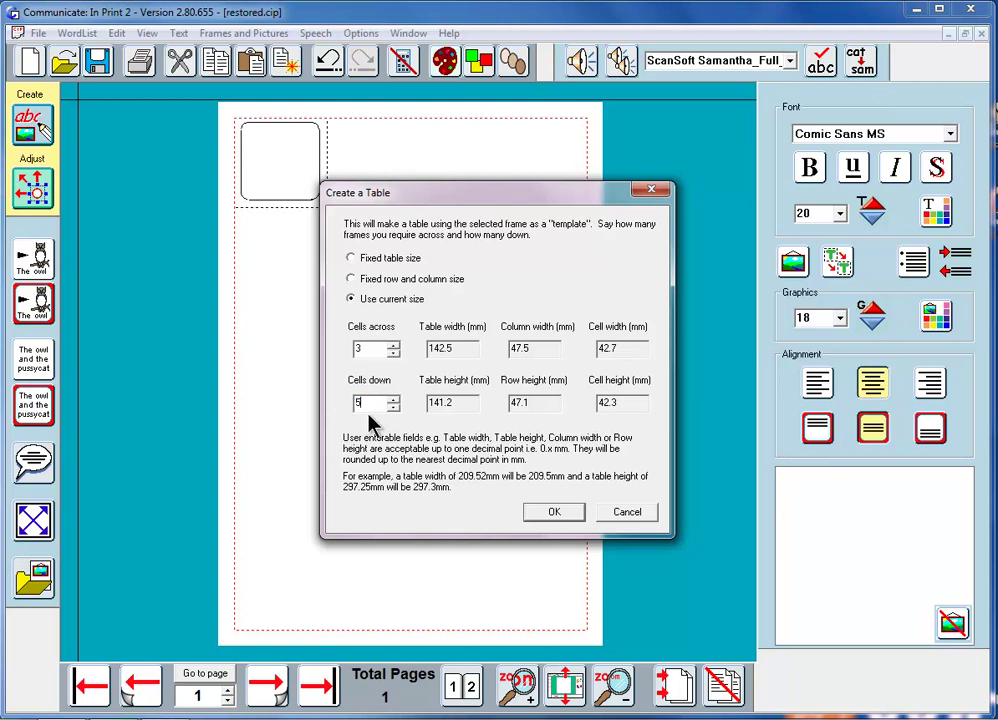
click(554, 513)
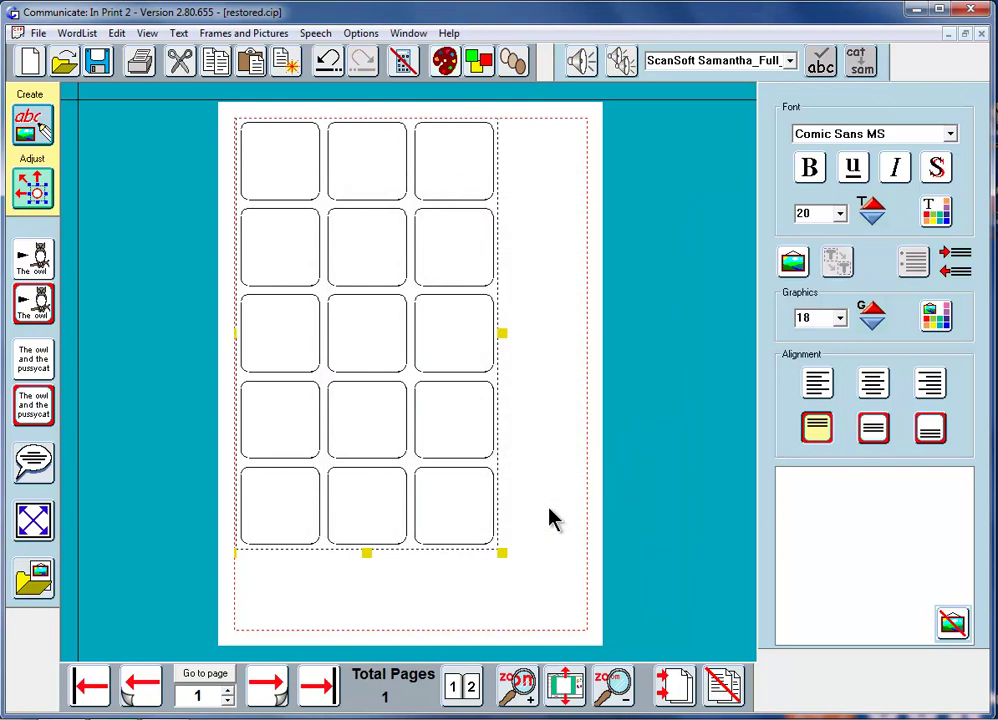
drag(368, 323, 408, 356)
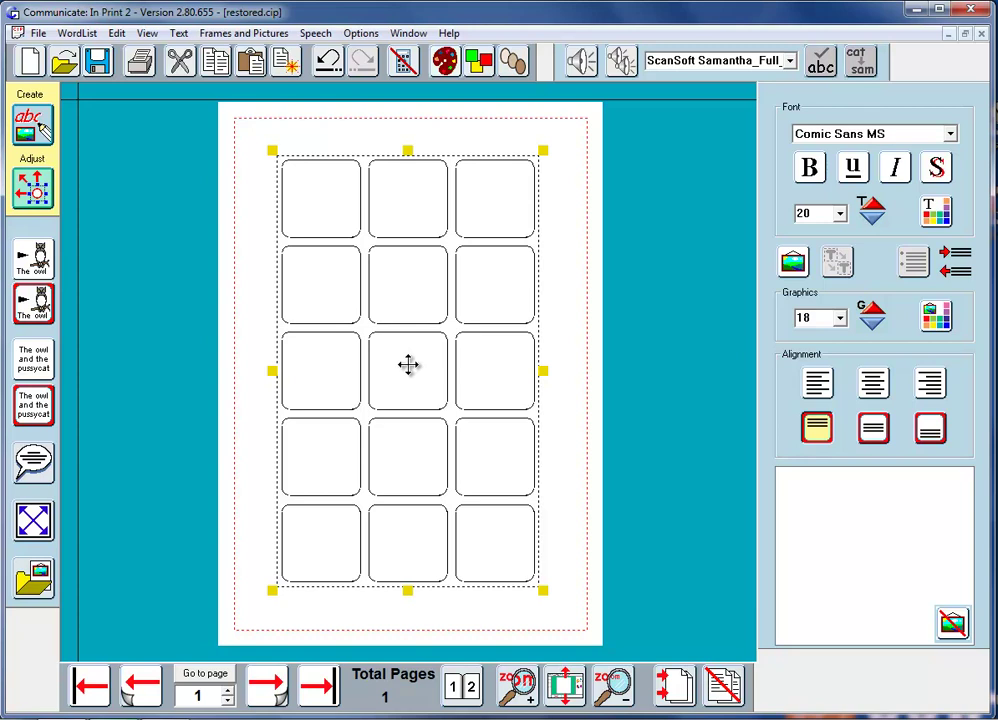
Step: Select individual cells in the table's upper three rows one after another, beginning with the centre cell
click(409, 376)
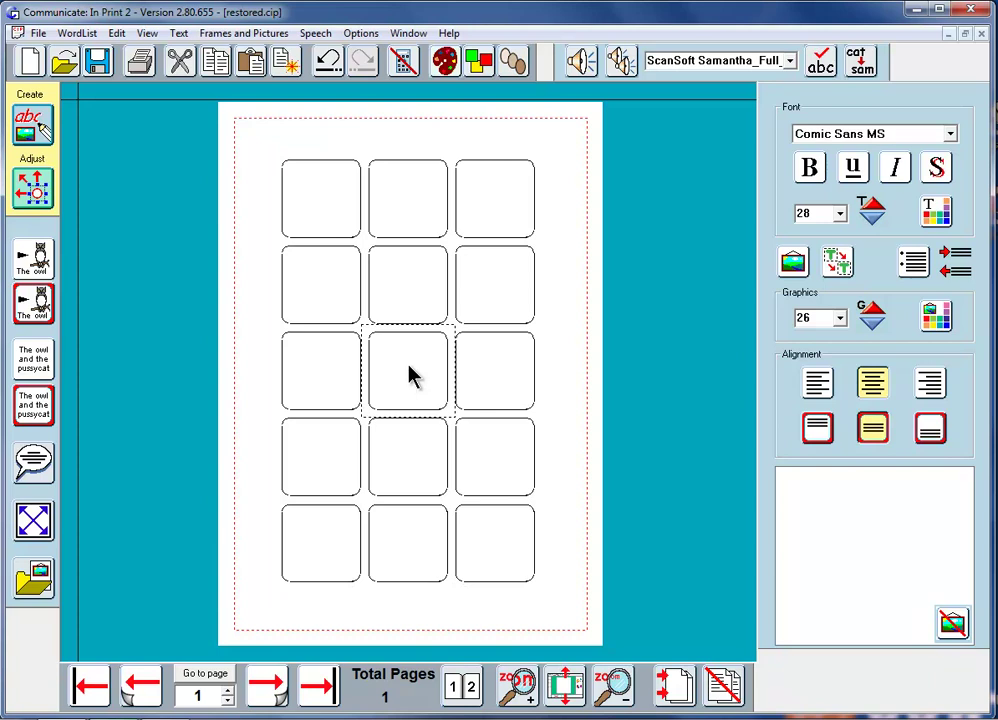
click(410, 301)
click(316, 283)
click(325, 215)
click(408, 212)
click(479, 216)
click(473, 287)
click(397, 285)
click(327, 296)
click(320, 375)
Step: Select the whole table and shift it slightly up and to the left on the page
click(407, 387)
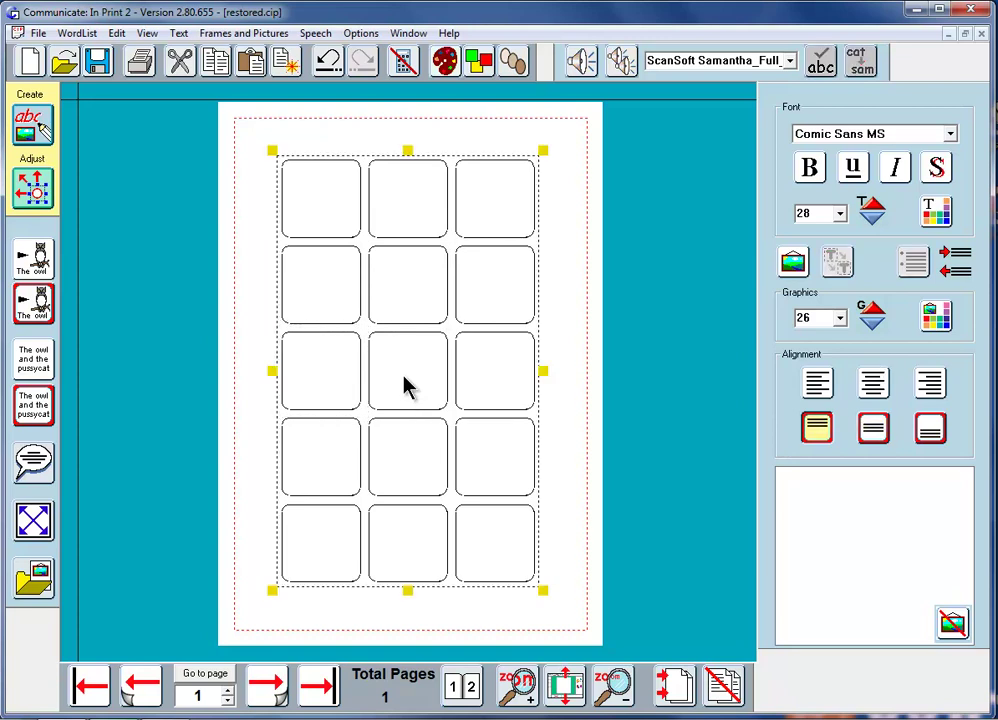
mouse_move(405, 380)
mouse_down()
mouse_move(401, 345)
mouse_move(417, 363)
mouse_move(394, 371)
mouse_up()
Step: Select single cells from the centre cell through the first row, ending on the middle cell of the second row
click(398, 384)
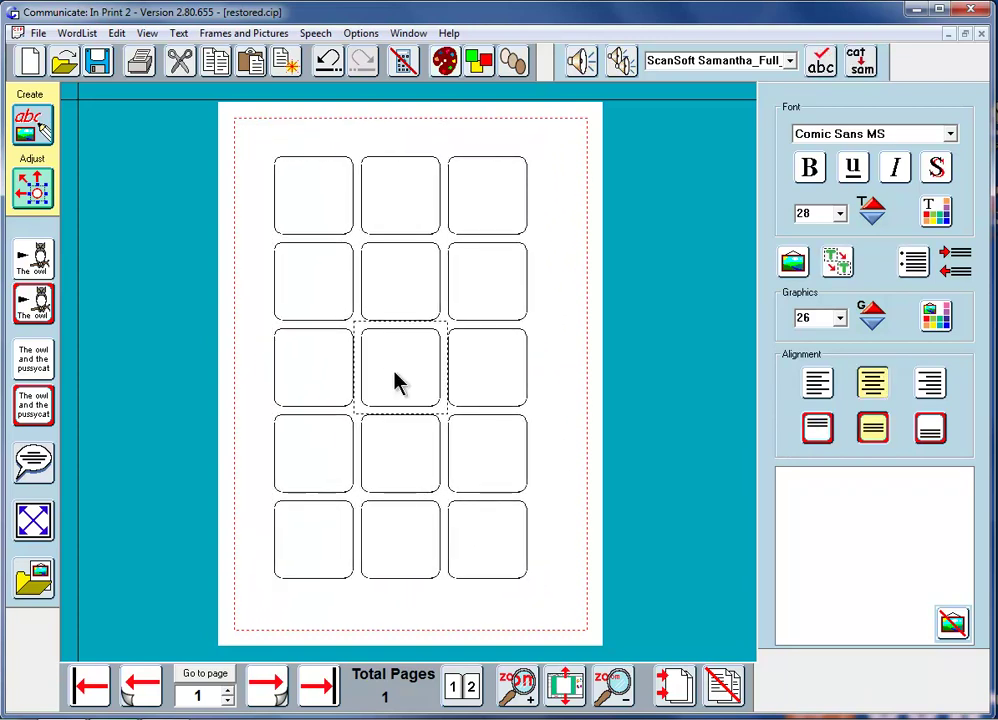
click(394, 305)
click(323, 305)
click(310, 226)
click(412, 218)
click(466, 216)
click(472, 248)
click(403, 300)
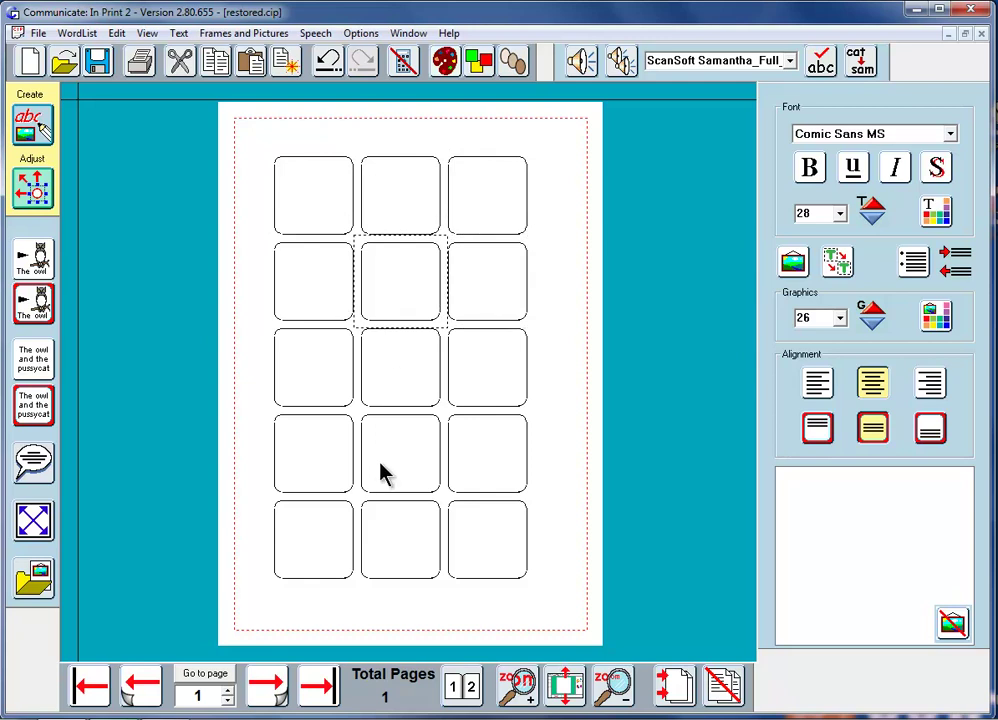
Step: Switch to Adjust mode, select the whole table and move it a little to the right
click(32, 194)
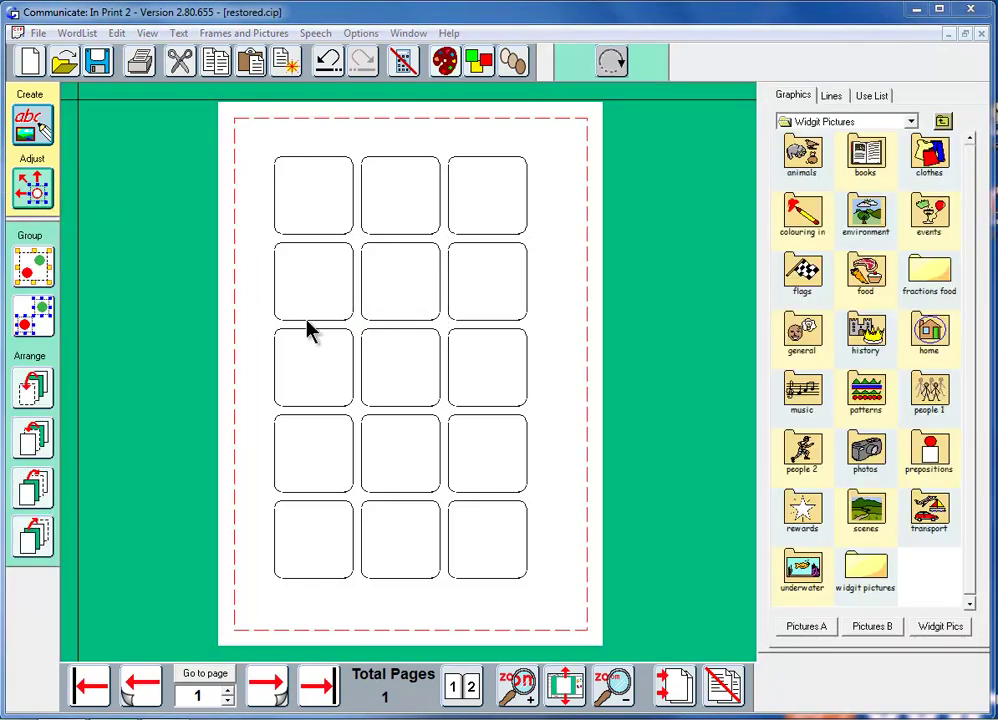
click(394, 296)
mouse_move(394, 296)
mouse_down()
mouse_move(408, 314)
mouse_move(384, 299)
mouse_move(405, 288)
mouse_up()
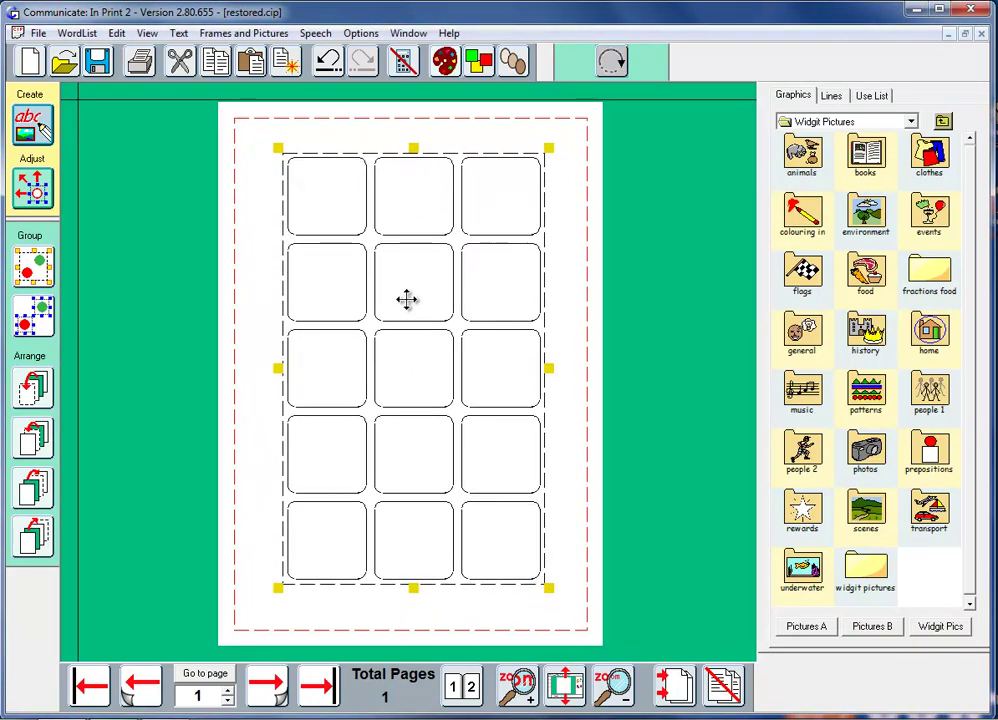
Step: Select individual cells of the second and third rows in Adjust mode, and reselect the whole table
click(417, 305)
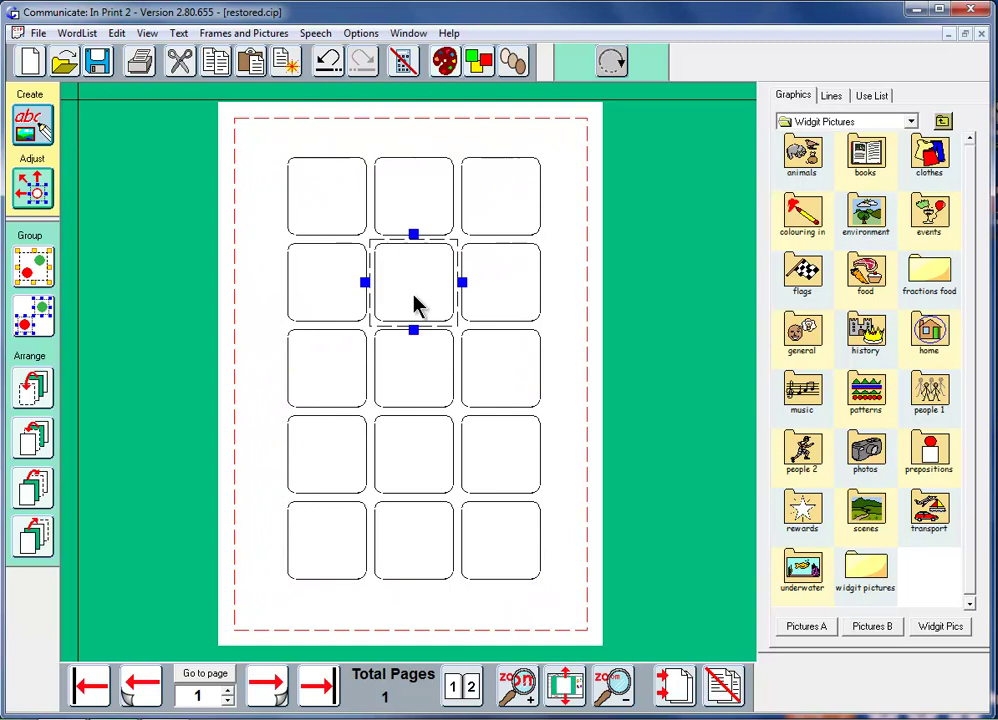
click(408, 361)
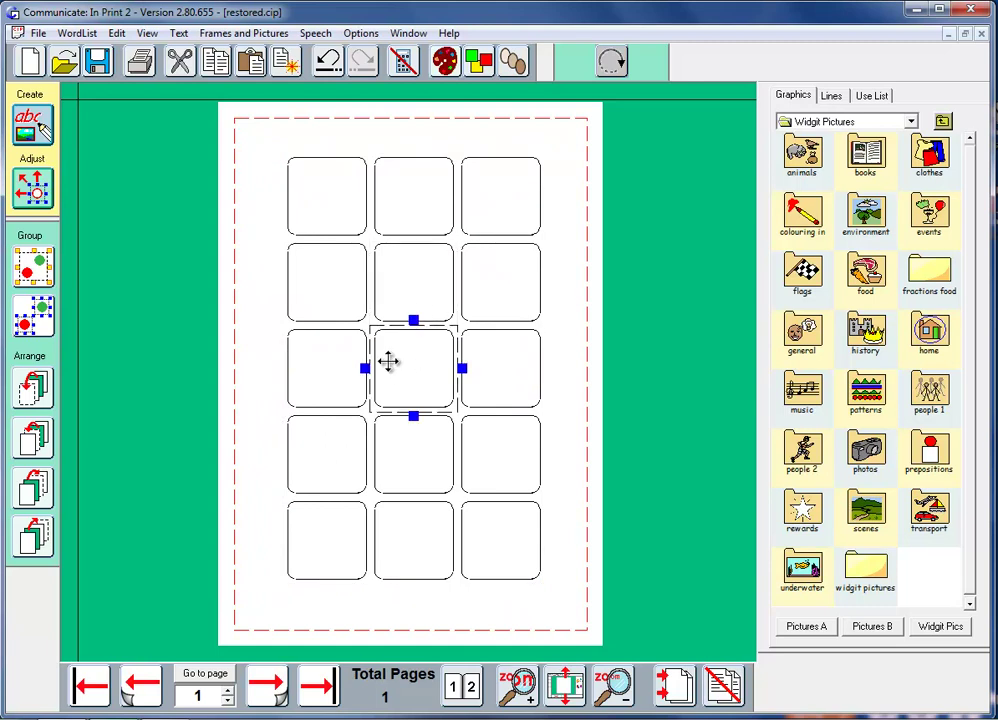
click(333, 380)
click(334, 296)
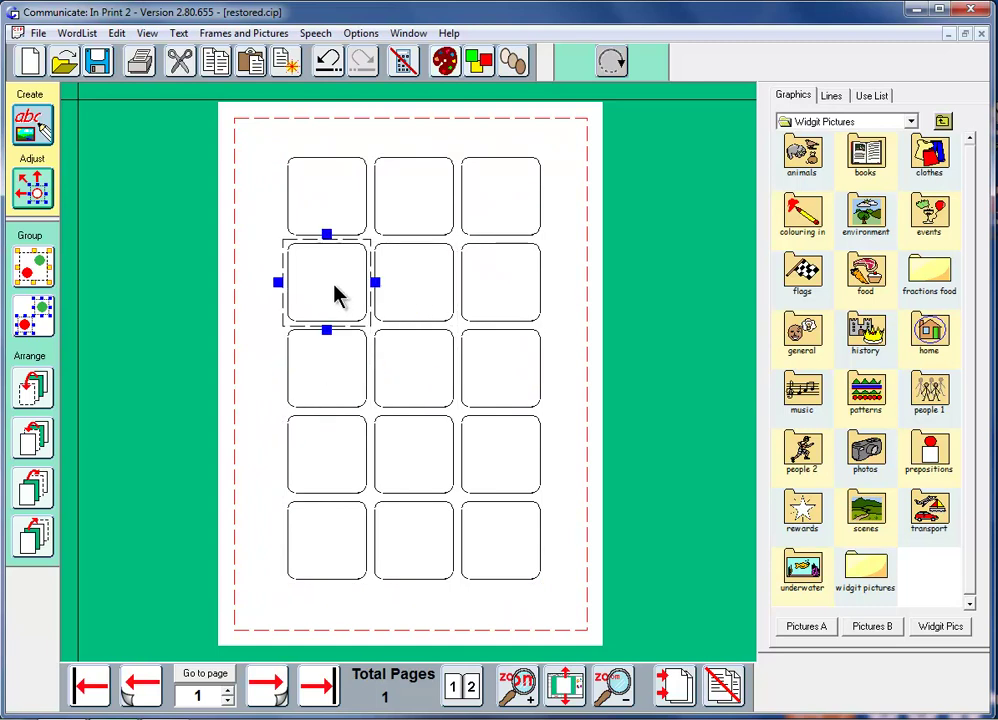
click(420, 280)
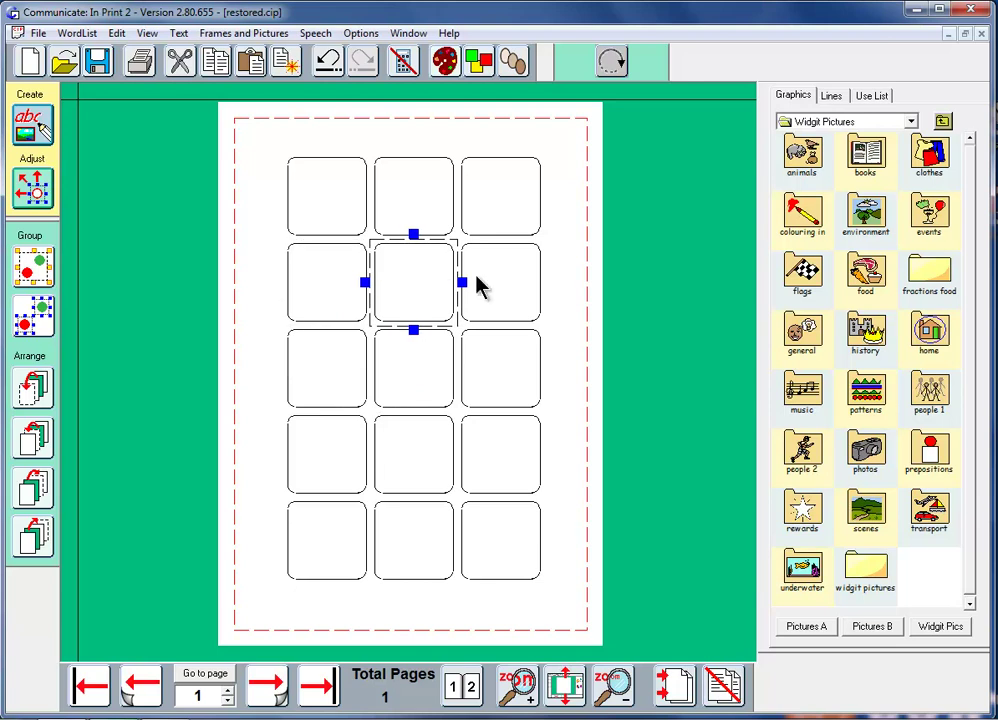
click(479, 290)
click(483, 365)
key(ctrl+a)
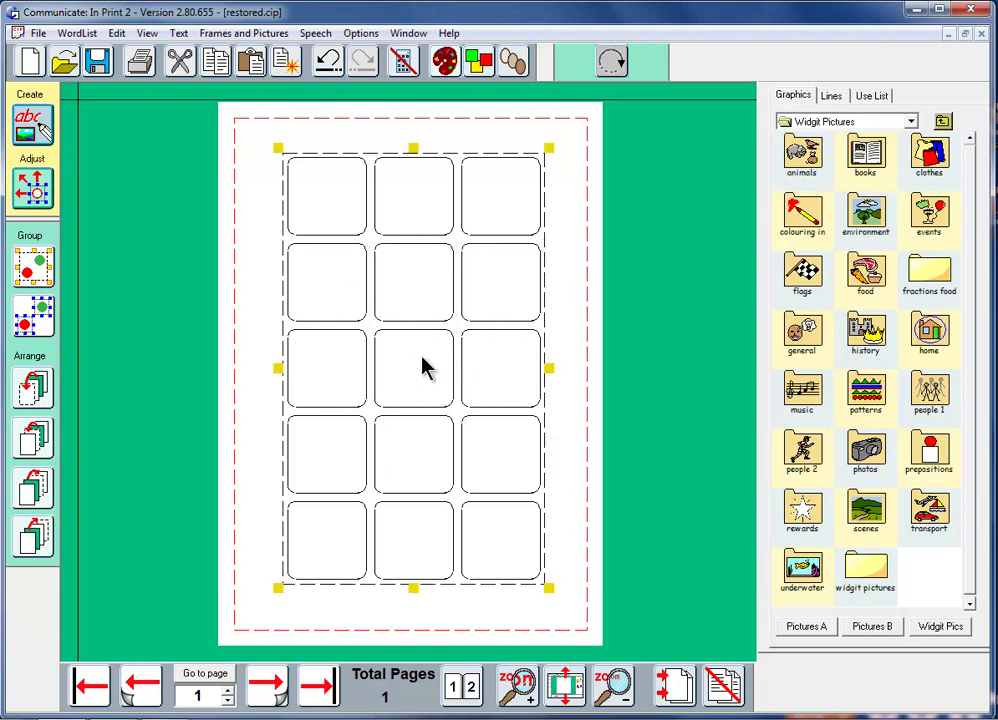
Step: Return to Create mode and select single cells from the centre cell to the last cell of the first row
click(35, 123)
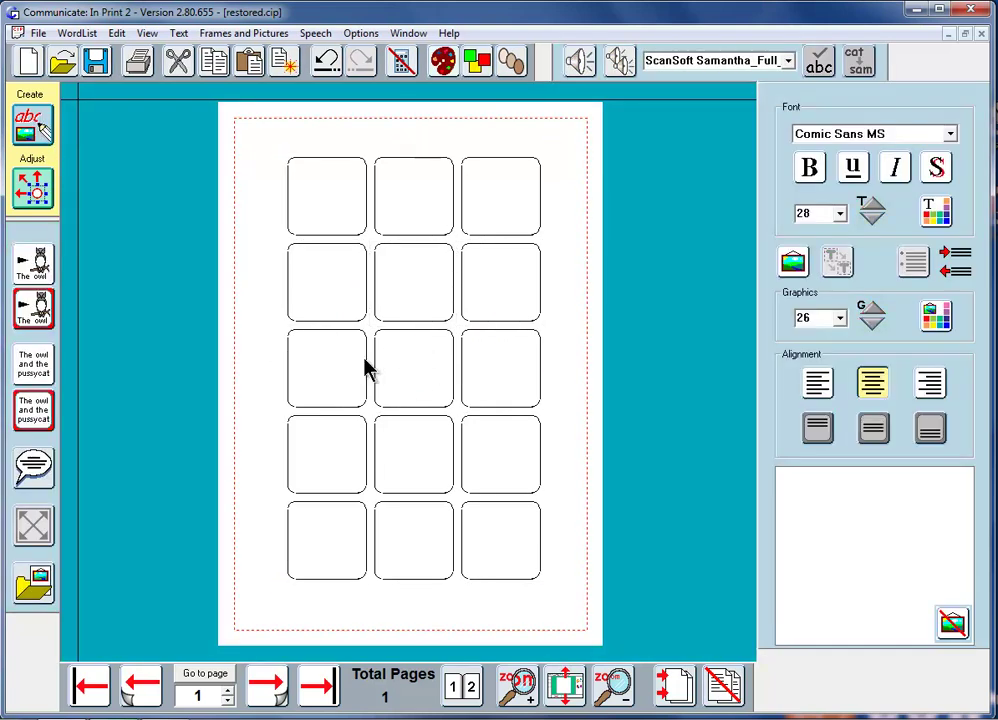
click(405, 363)
click(400, 310)
click(335, 243)
click(354, 222)
click(410, 216)
click(484, 228)
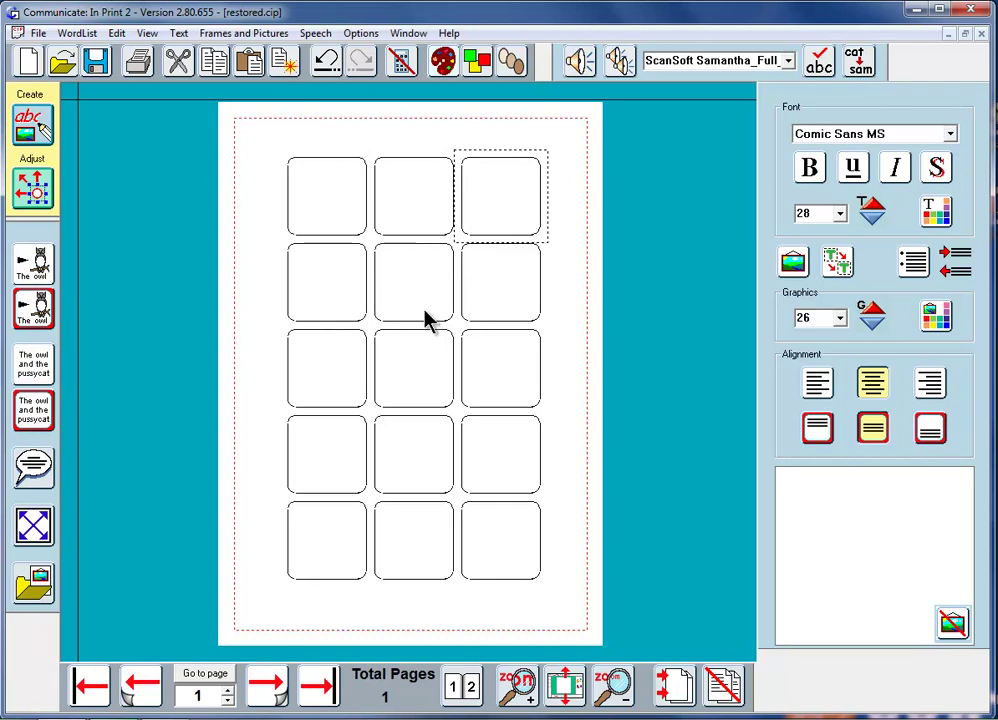
Step: Select the whole table from the active cell in Create mode and nudge it slightly upward
key(Escape)
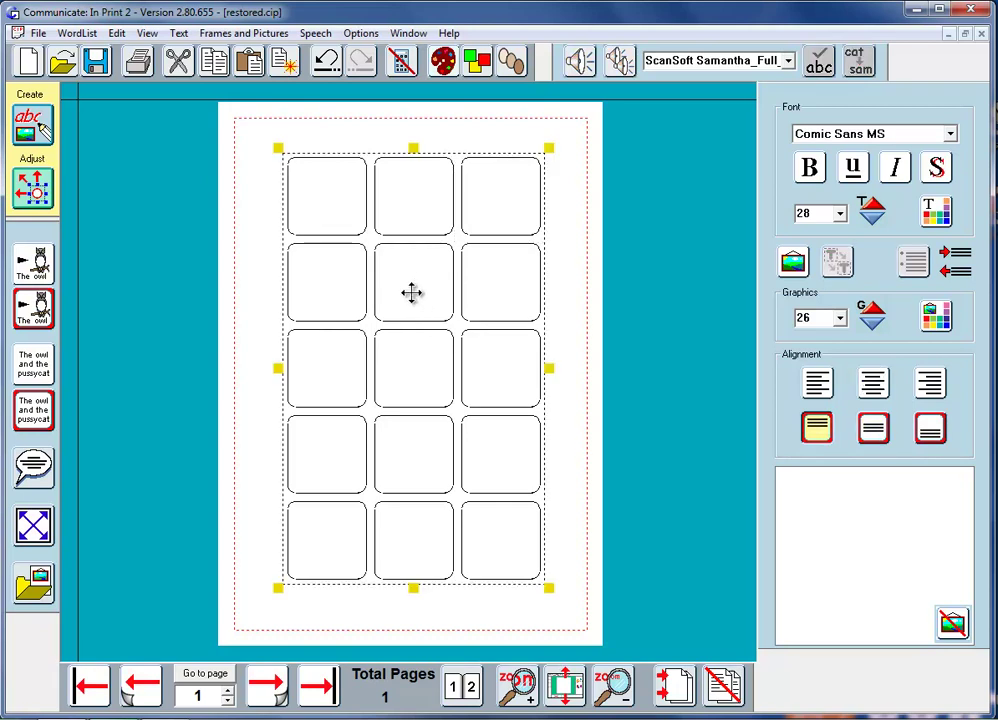
mouse_move(421, 301)
mouse_down()
mouse_move(385, 287)
mouse_move(406, 289)
mouse_move(412, 307)
mouse_move(421, 296)
mouse_up()
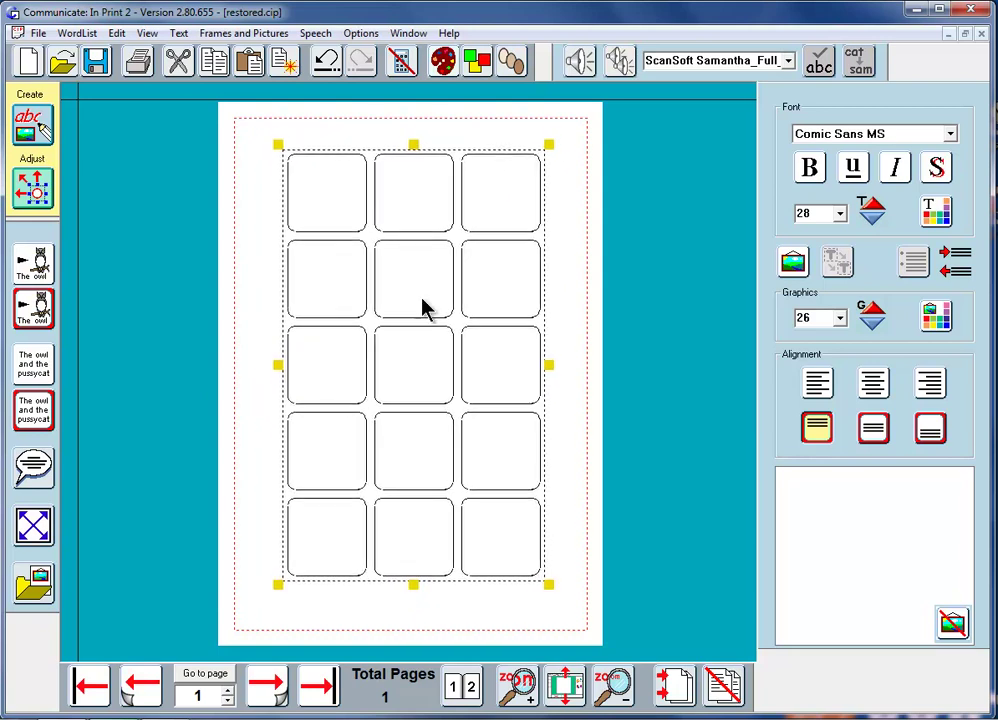
Step: Select cells of the first and second rows in turn, ending on the first cell of the third row
click(419, 300)
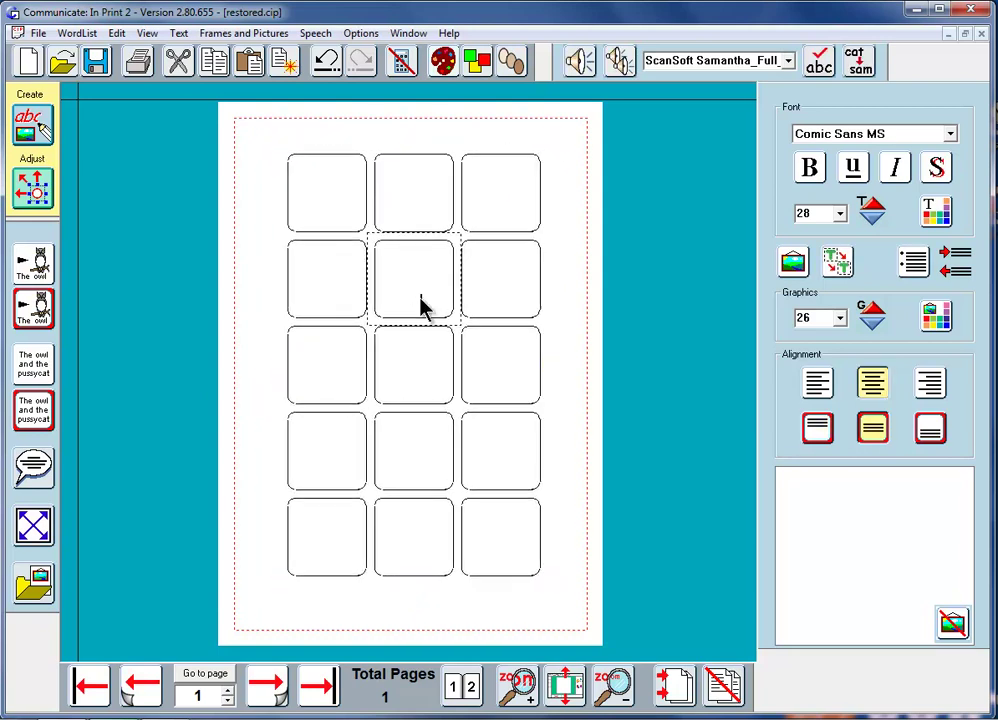
click(322, 297)
click(330, 212)
click(405, 207)
click(492, 209)
click(495, 280)
click(423, 292)
click(341, 307)
click(341, 368)
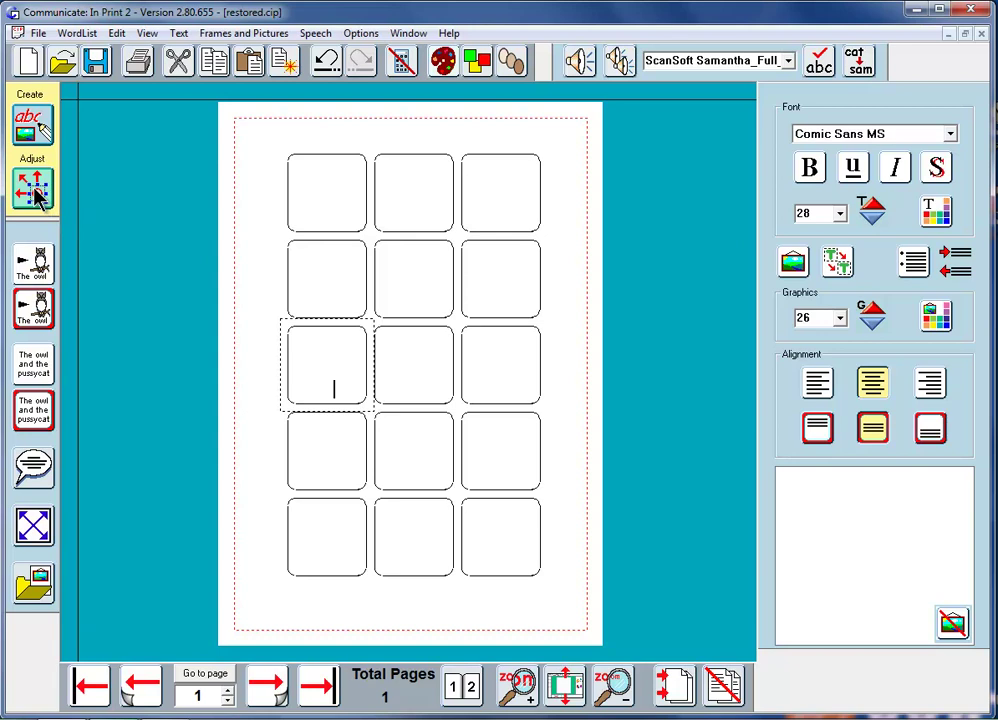
Step: Switch to Adjust mode, select the whole table and nudge it slightly up the page
click(36, 193)
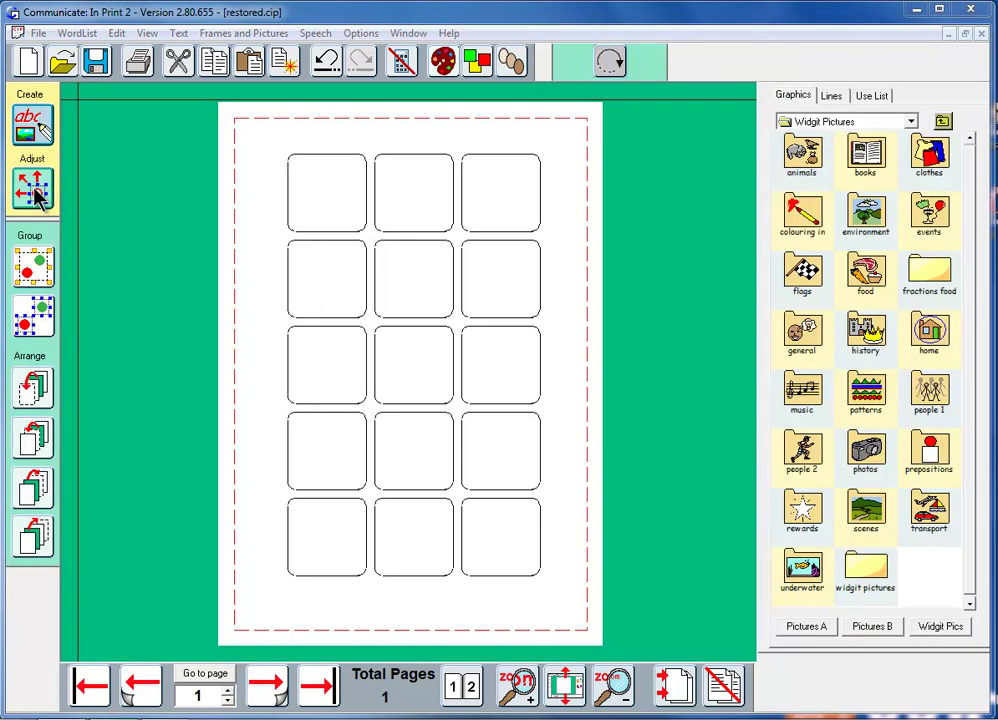
click(407, 366)
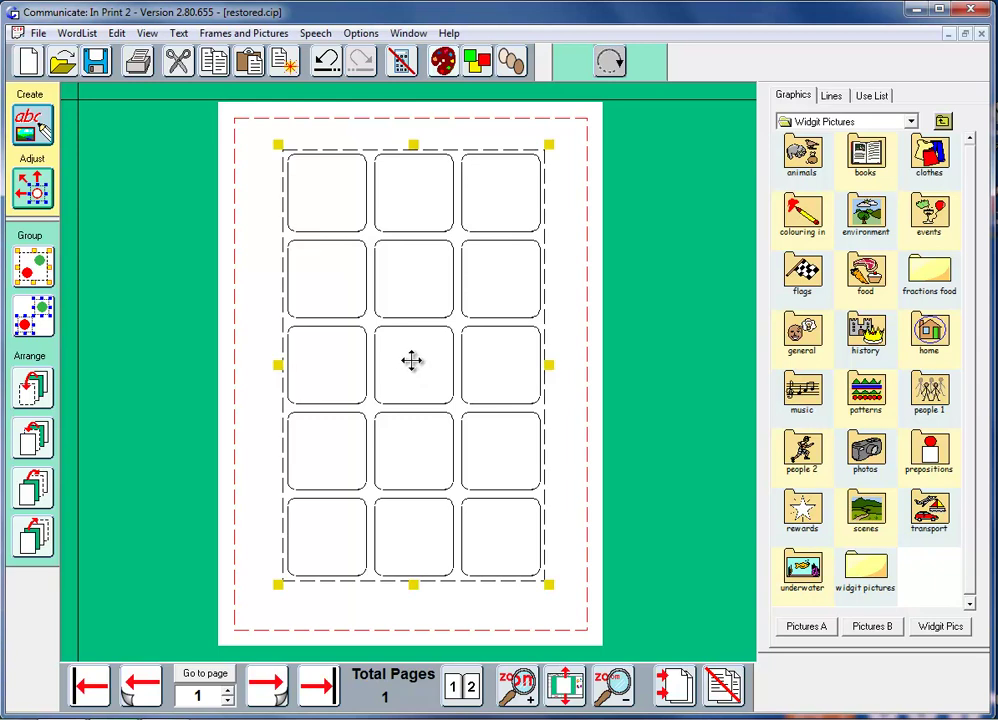
mouse_move(412, 363)
mouse_down()
mouse_move(383, 359)
mouse_move(421, 356)
mouse_move(385, 368)
mouse_move(404, 351)
mouse_move(419, 363)
mouse_up()
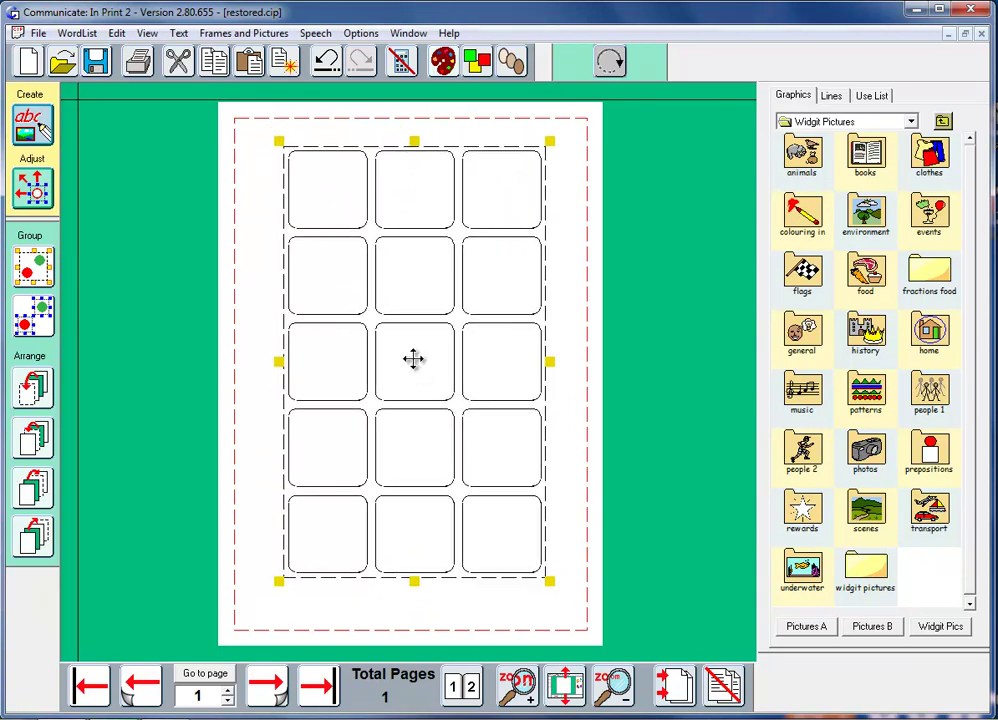
Step: Select cells of the second and third rows individually in Adjust mode, and switch back to Create mode
click(413, 359)
click(411, 290)
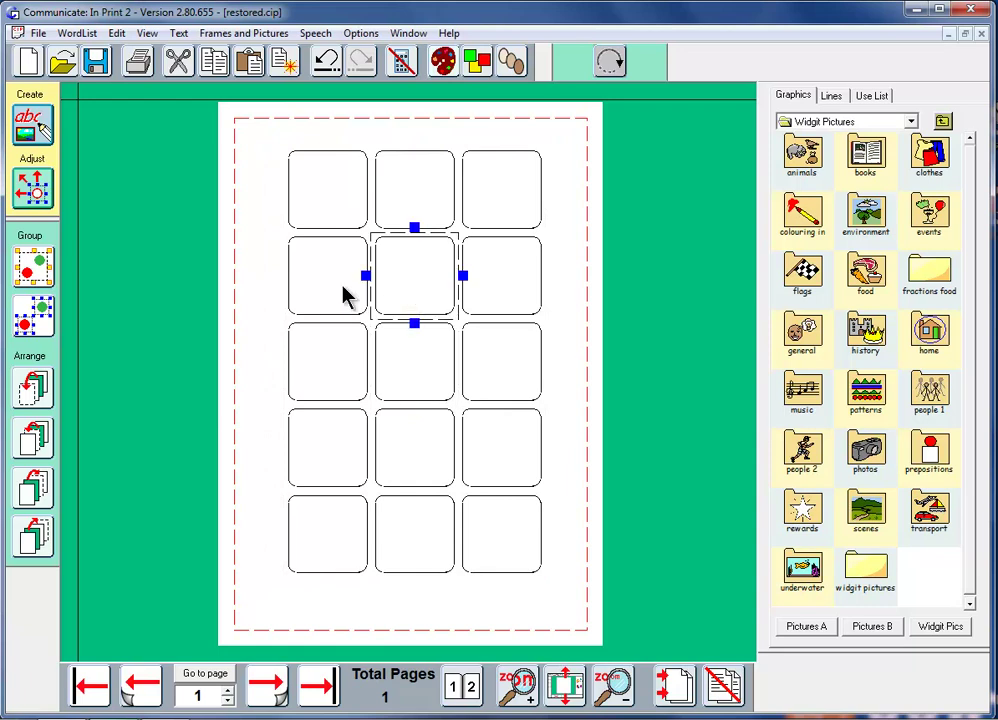
click(343, 291)
click(345, 361)
click(406, 362)
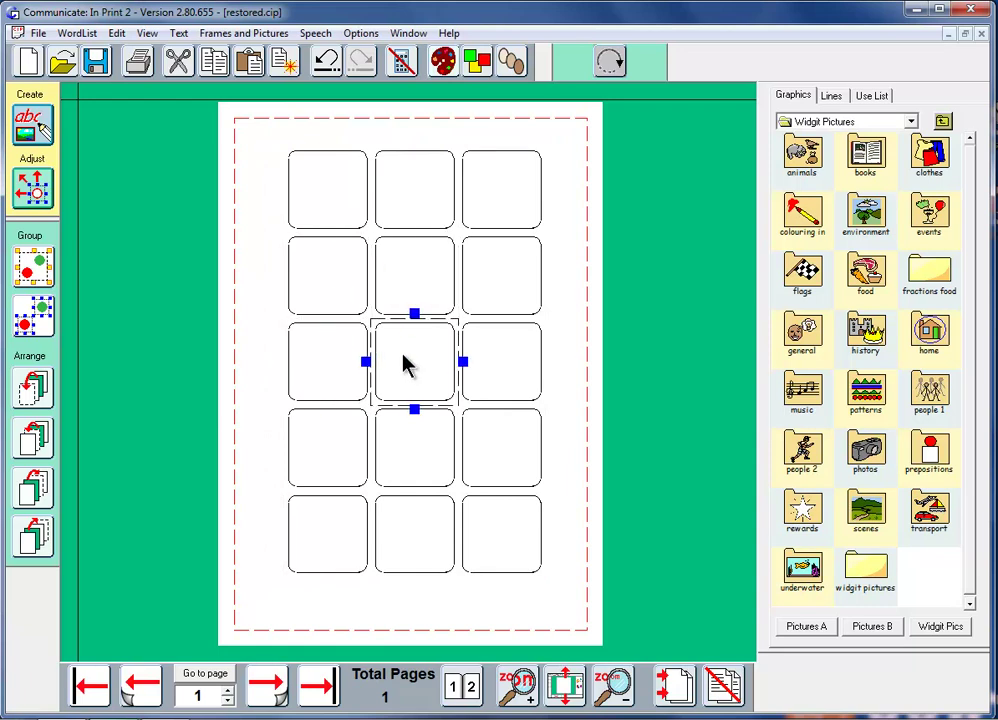
click(490, 366)
click(478, 258)
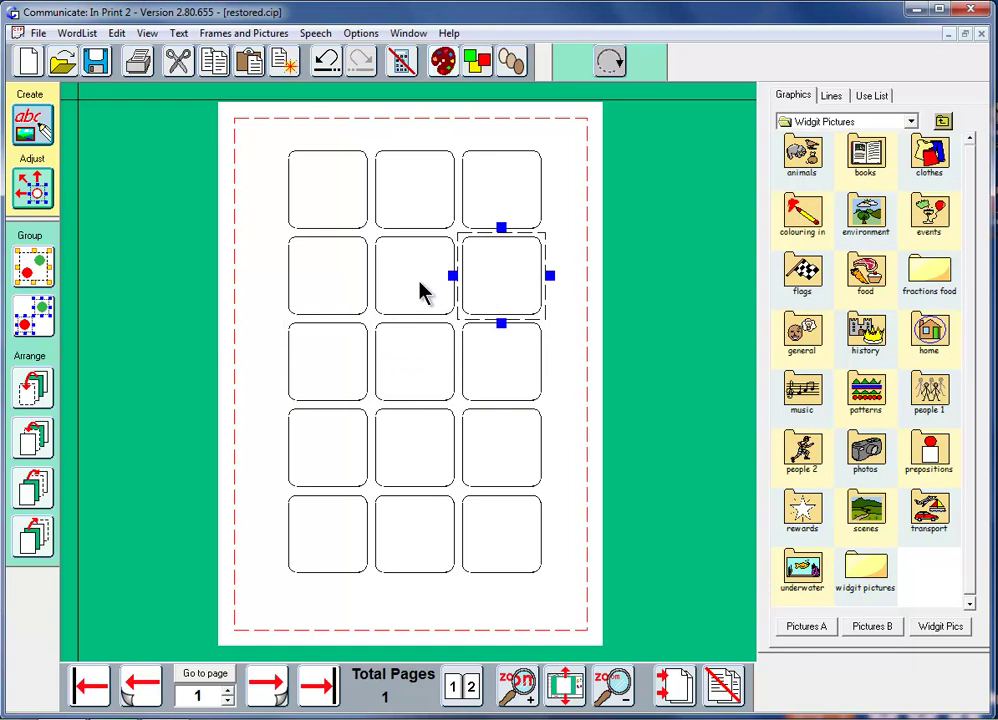
click(415, 290)
click(335, 290)
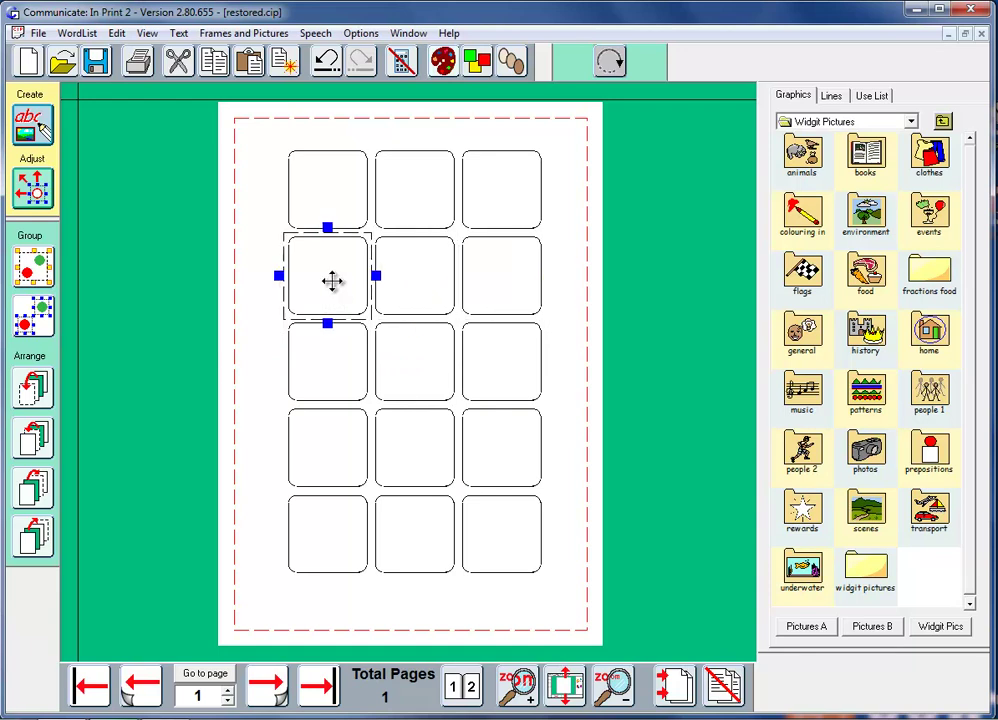
click(38, 128)
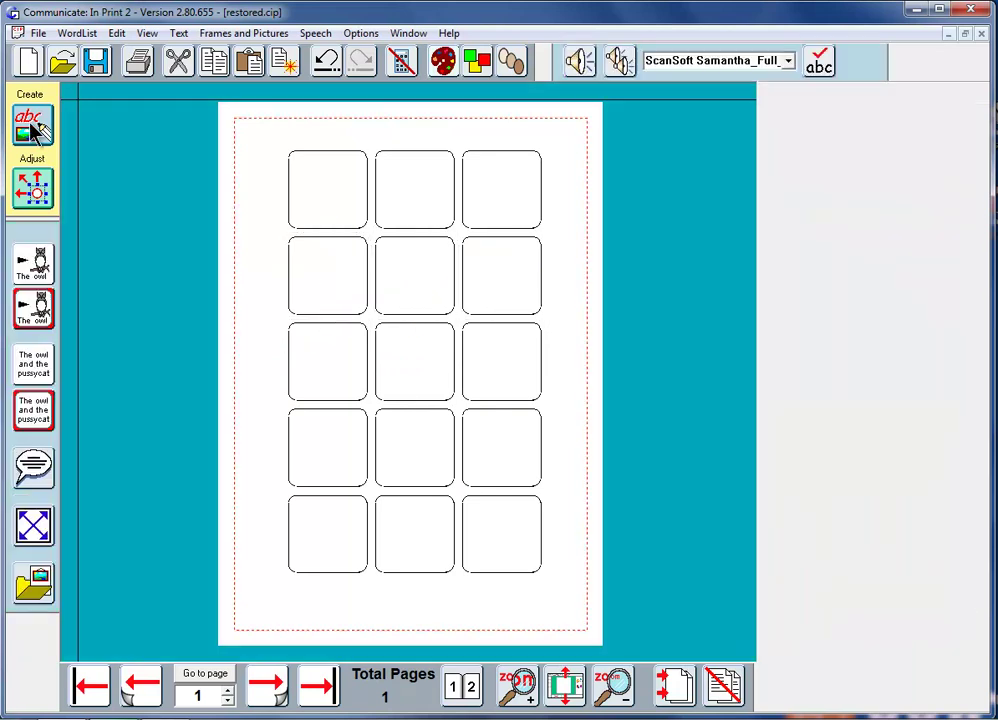
Step: Merge the second and third cells of rows two and three into one large cell and move the table slightly left
click(410, 294)
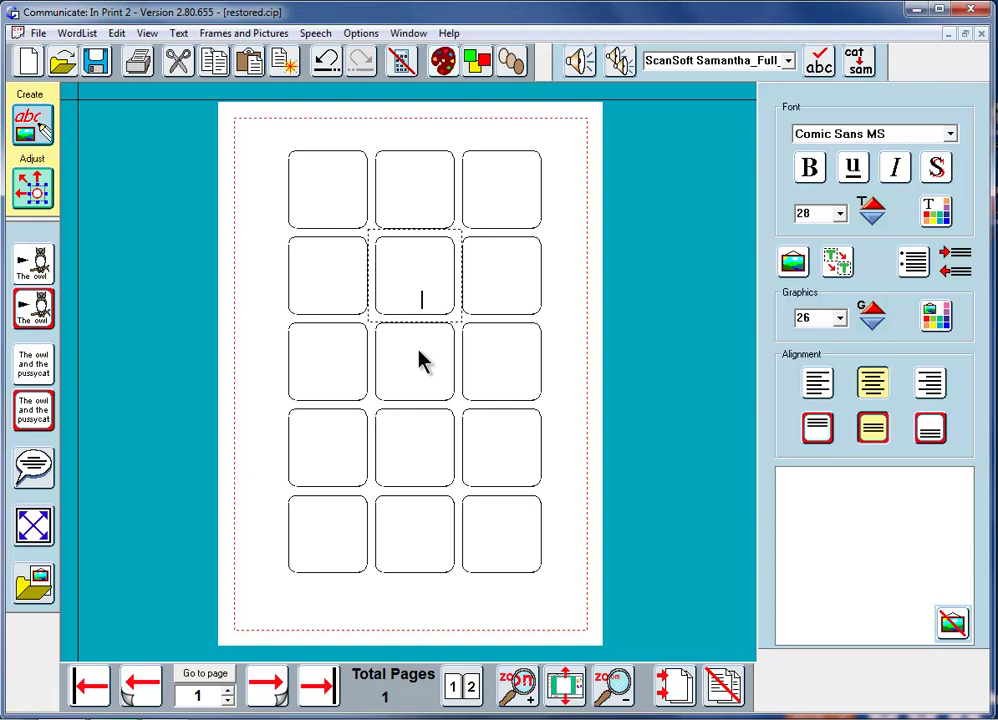
shift+click(497, 300)
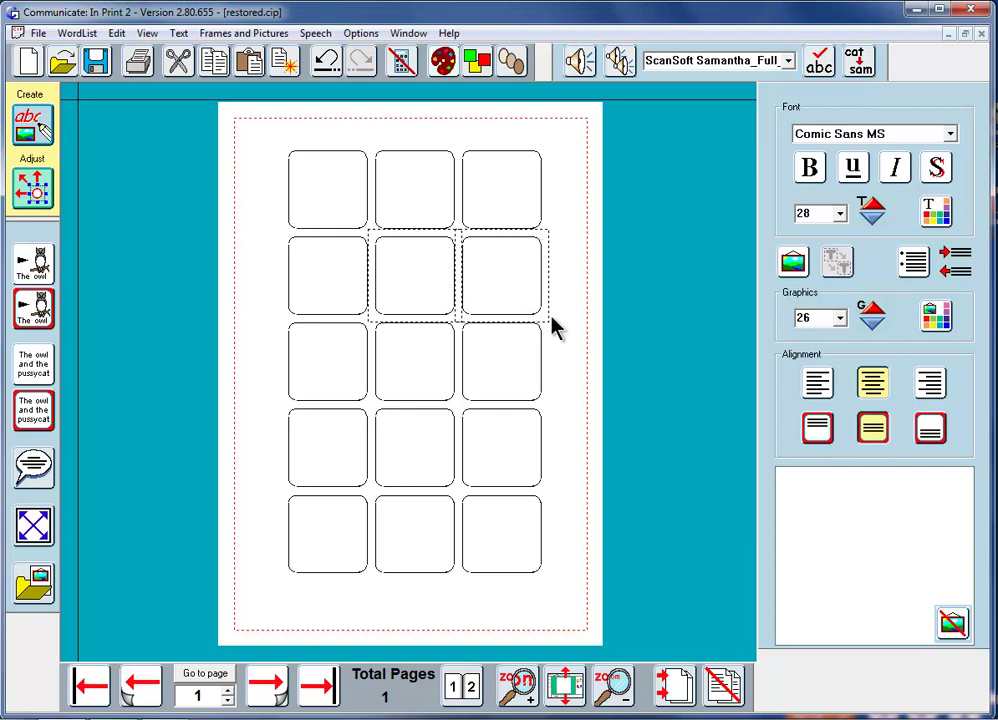
shift+click(490, 365)
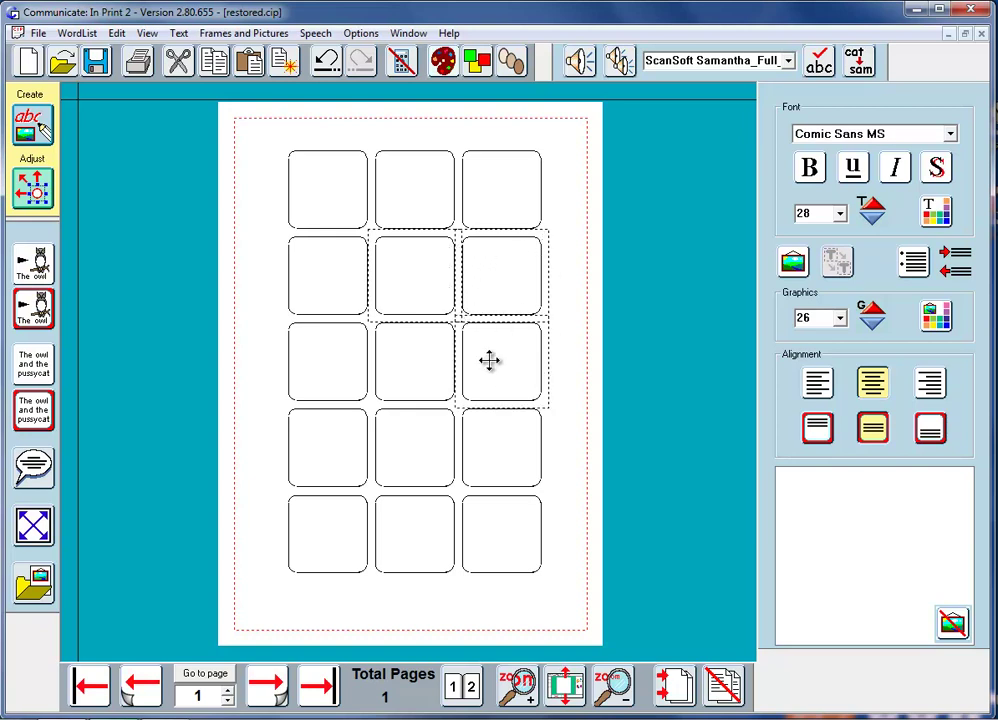
shift+click(414, 377)
click(222, 36)
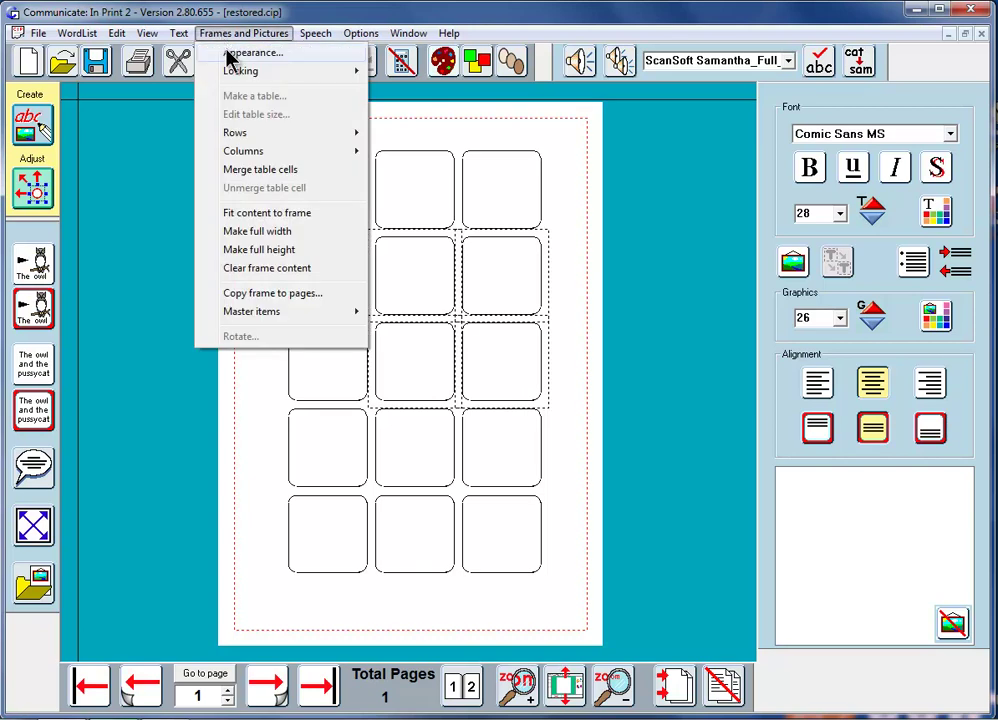
click(247, 172)
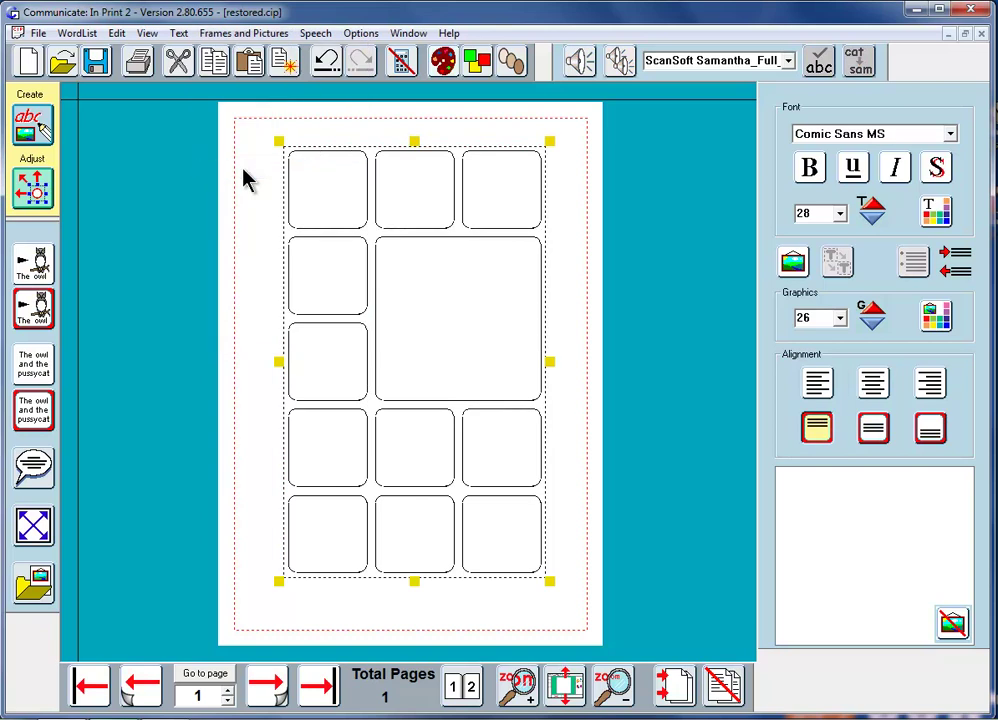
mouse_move(462, 364)
mouse_down()
mouse_move(441, 390)
mouse_move(448, 367)
mouse_up()
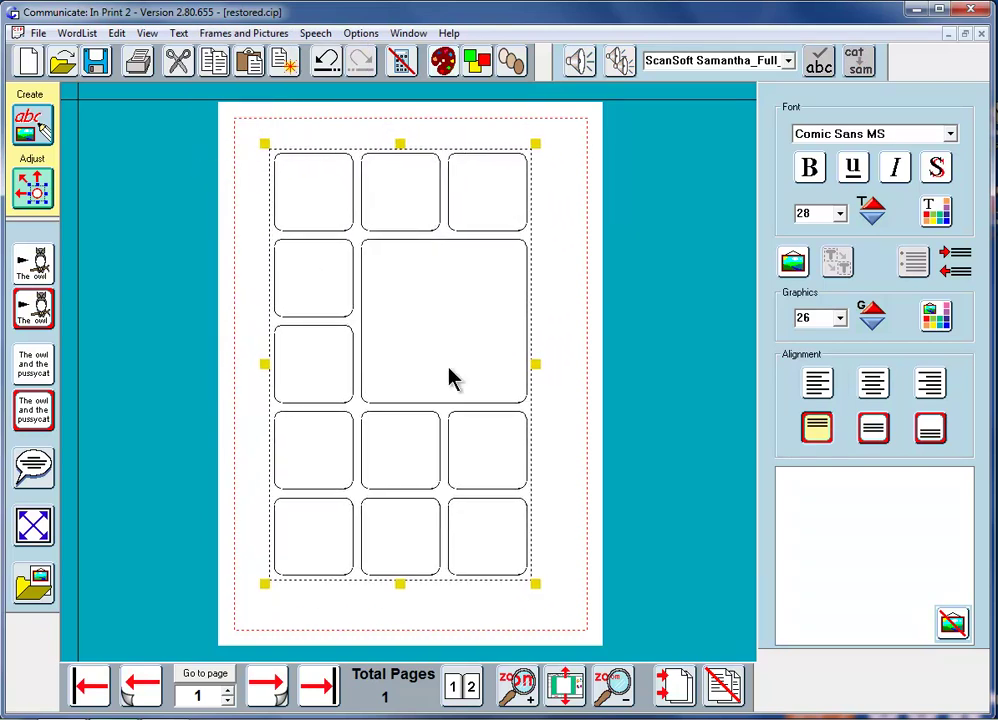
Step: Fit the content of the large merged cell to its frame and enter the word "shirt" in it
click(446, 350)
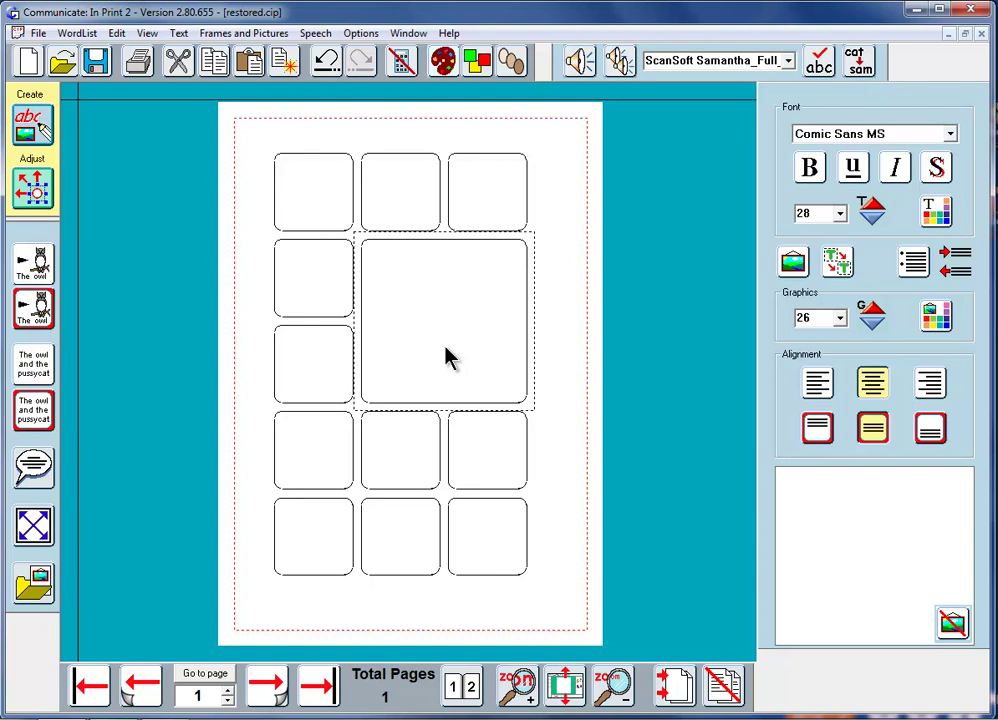
click(35, 526)
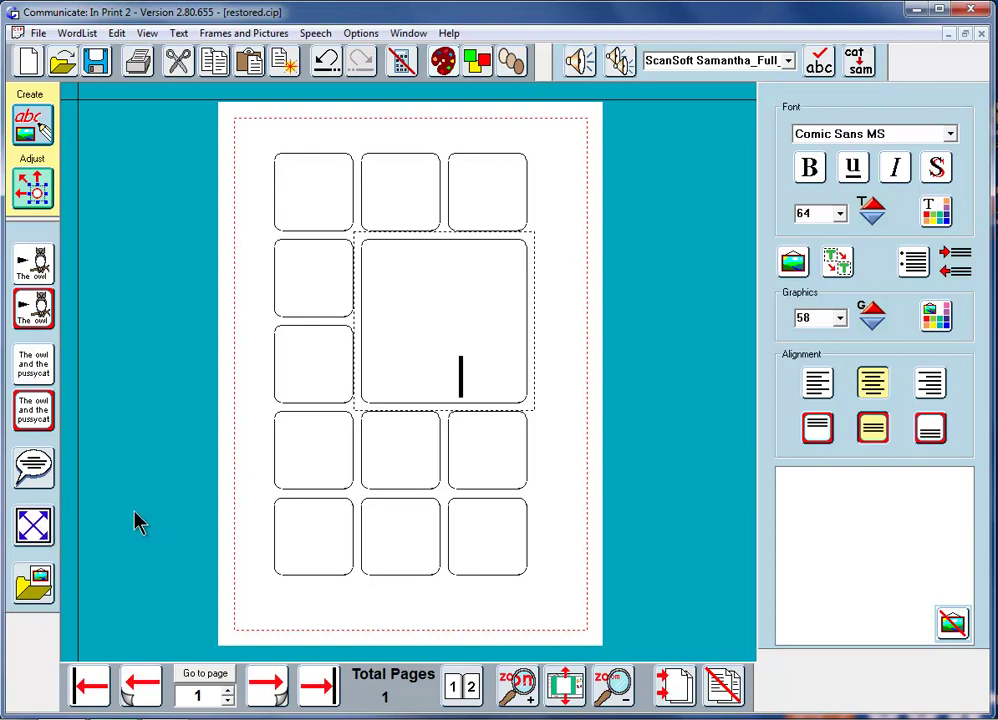
text(s)
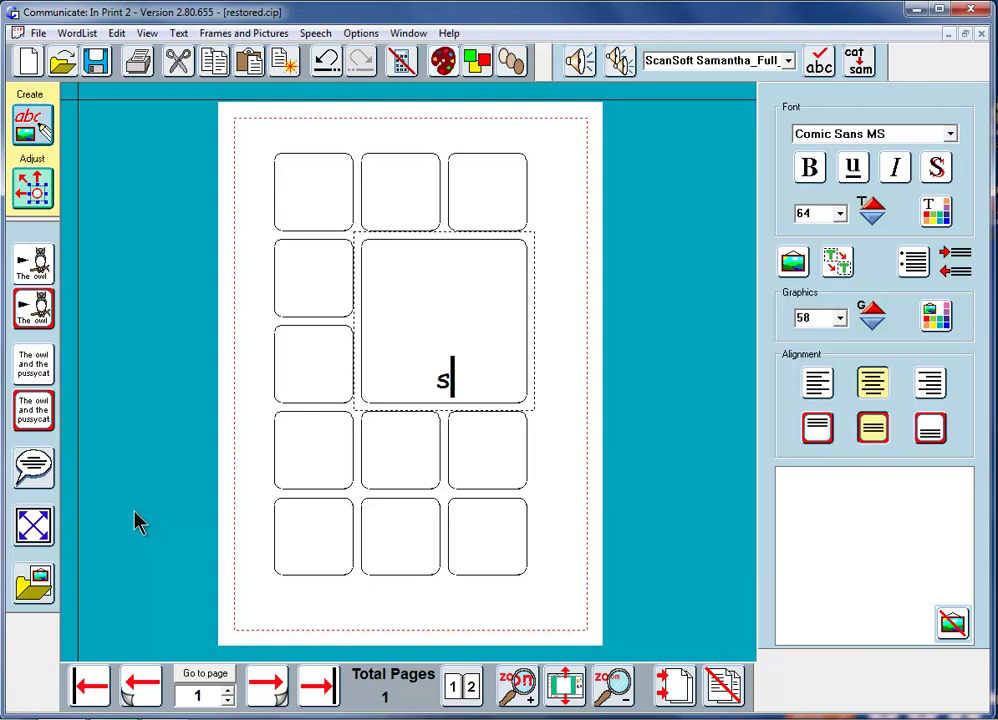
text(hirt)
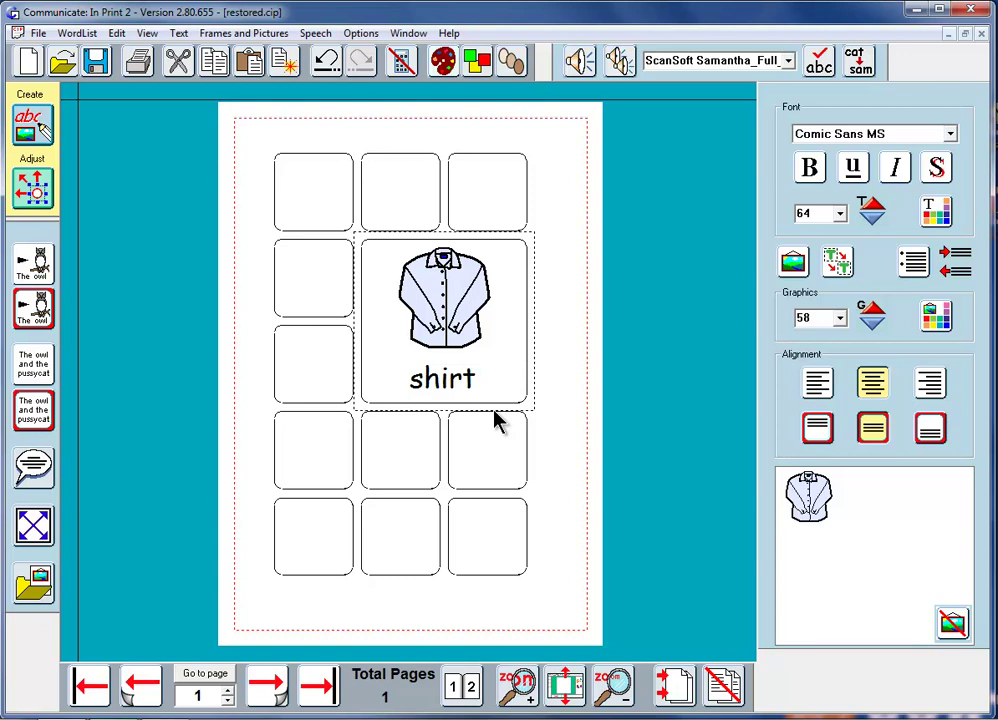
Step: Delete the word "shirt" and unmerge the large cell back into its separate cells
key(BackSpace)
key(BackSpace)
key(BackSpace)
key(BackSpace)
key(BackSpace)
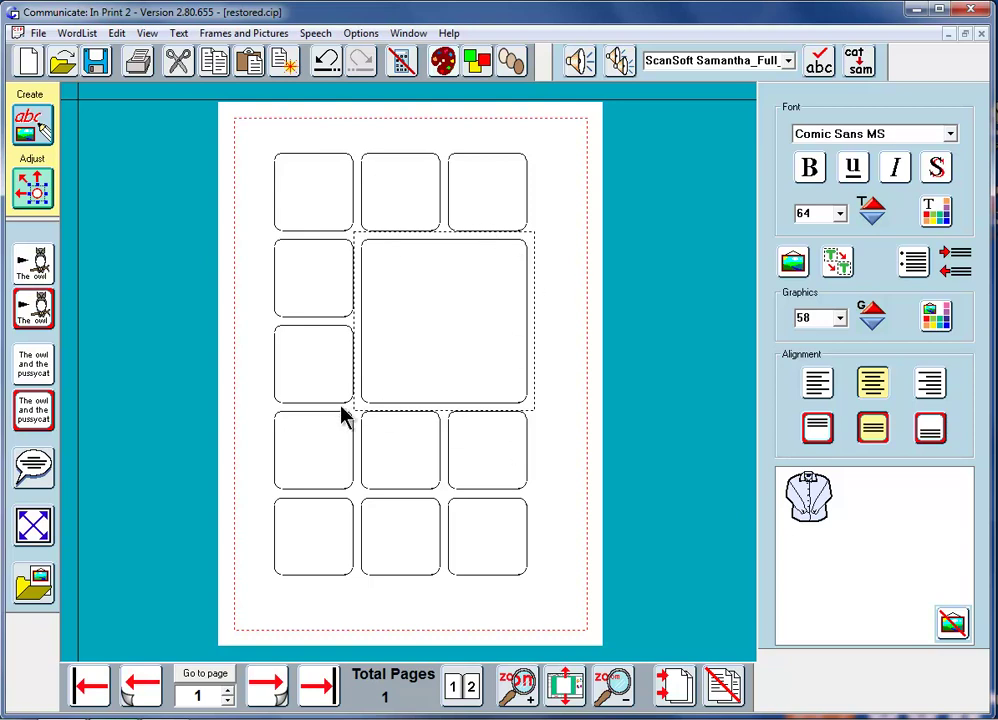
click(230, 33)
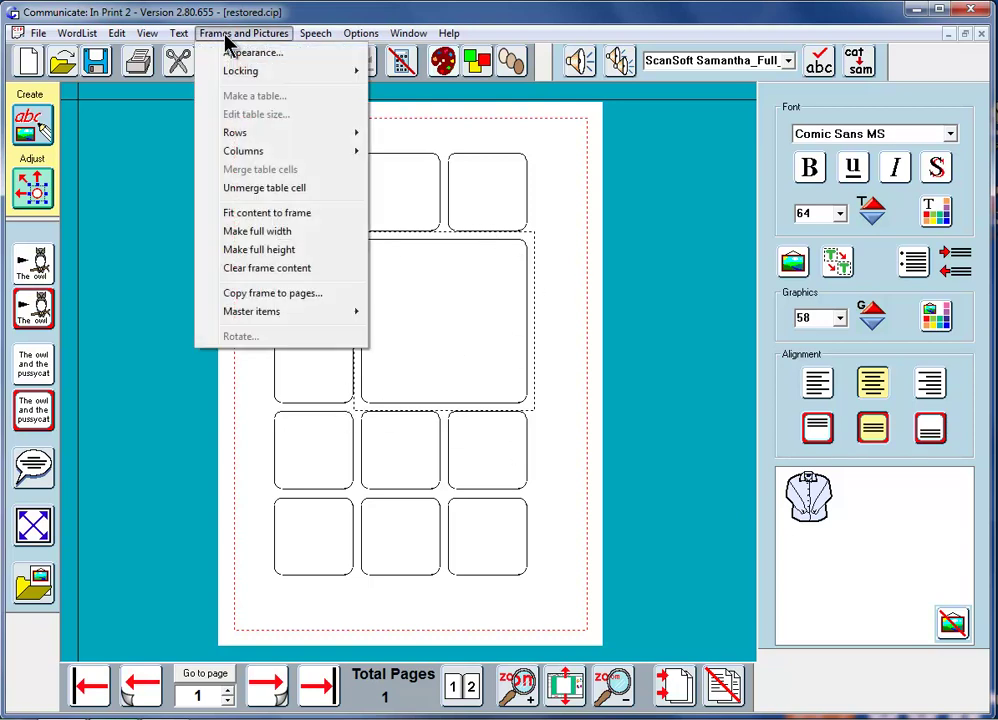
click(258, 188)
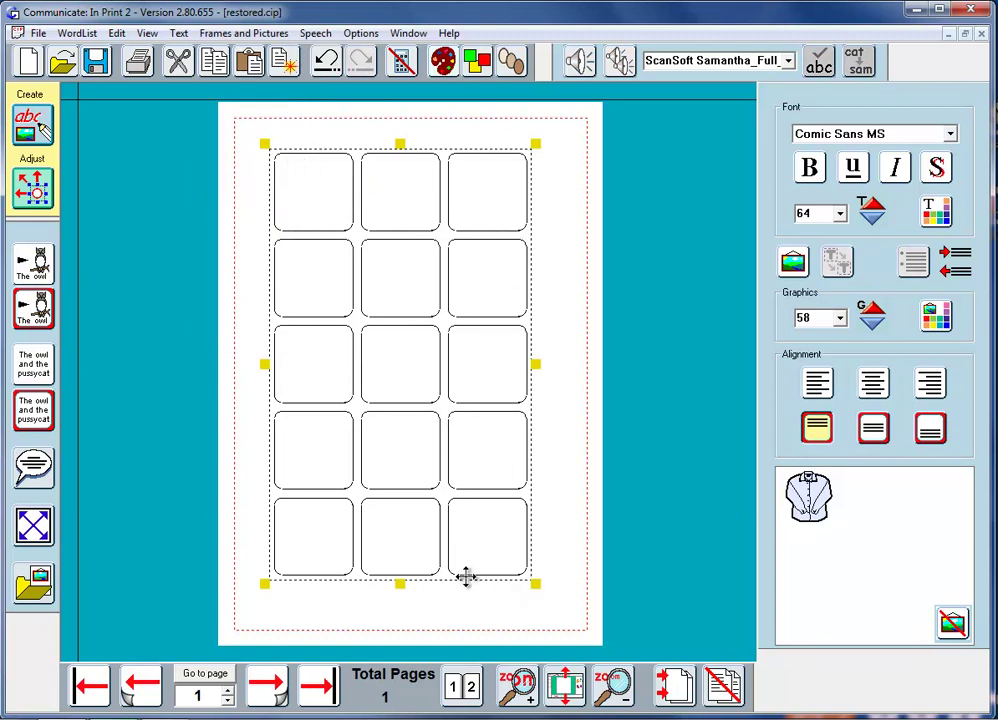
Step: Nudge the table slightly and select each of the four unmerged cells in turn, ending on the middle cell of row three
mouse_move(401, 374)
mouse_down()
mouse_move(419, 381)
mouse_move(401, 372)
mouse_up()
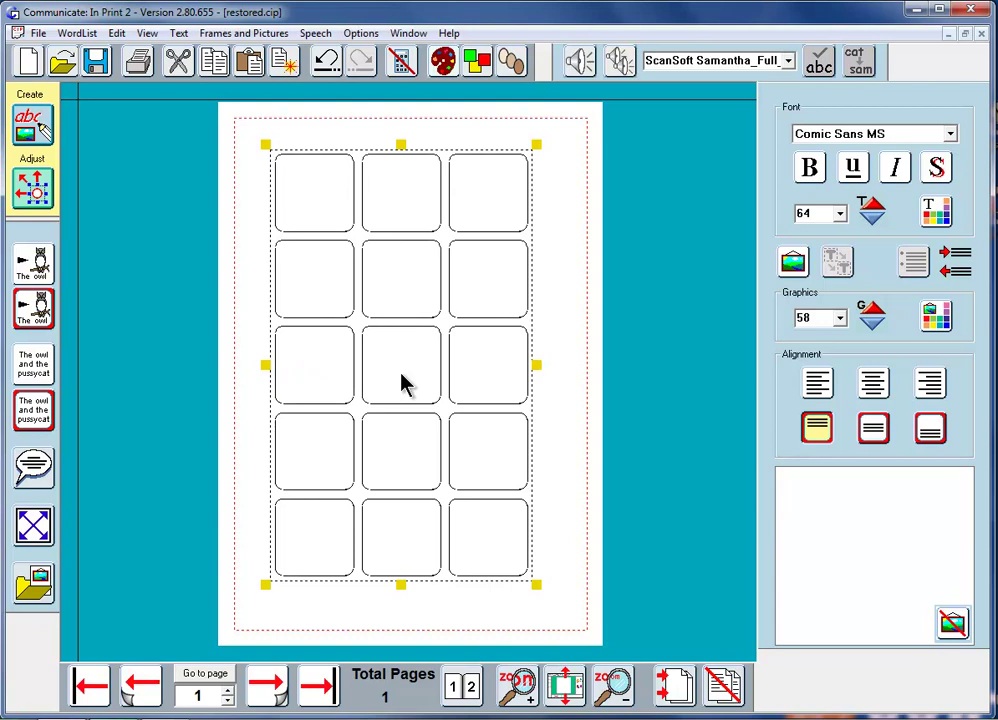
click(404, 383)
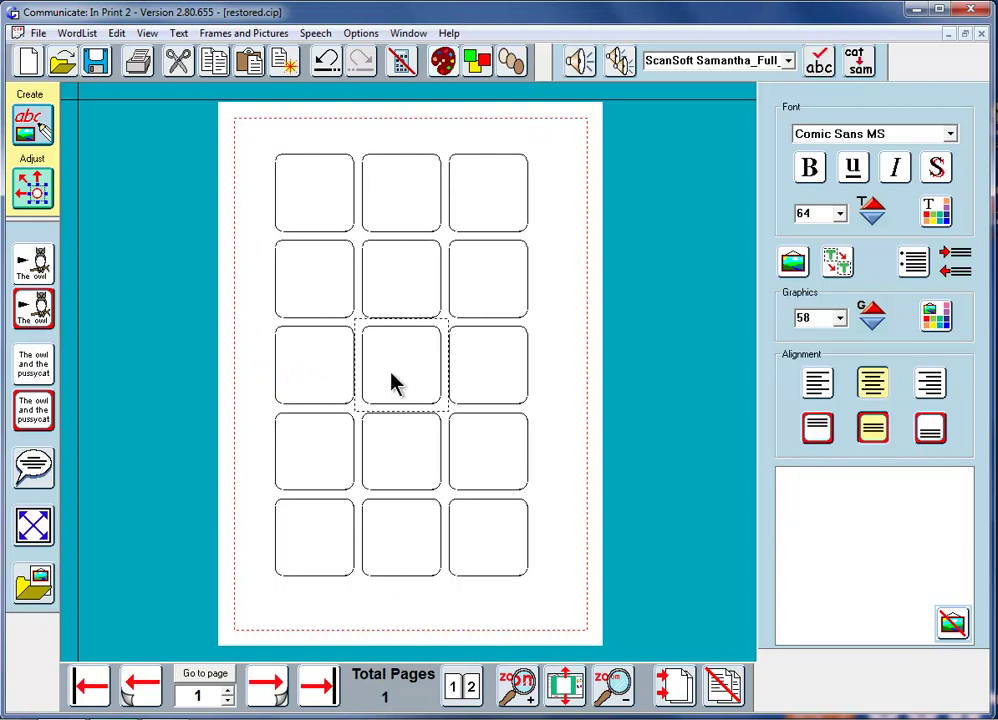
click(400, 305)
click(477, 287)
click(486, 361)
click(397, 367)
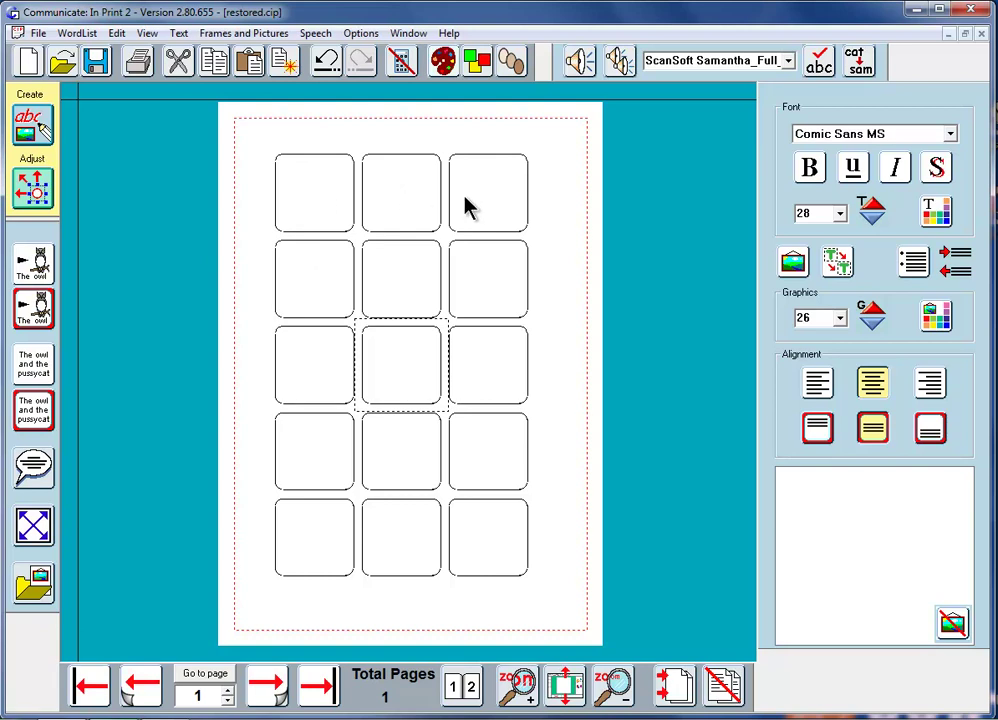
Step: Merge the three cells of the first row into one wide cell and enter the word "morning" in it
click(312, 213)
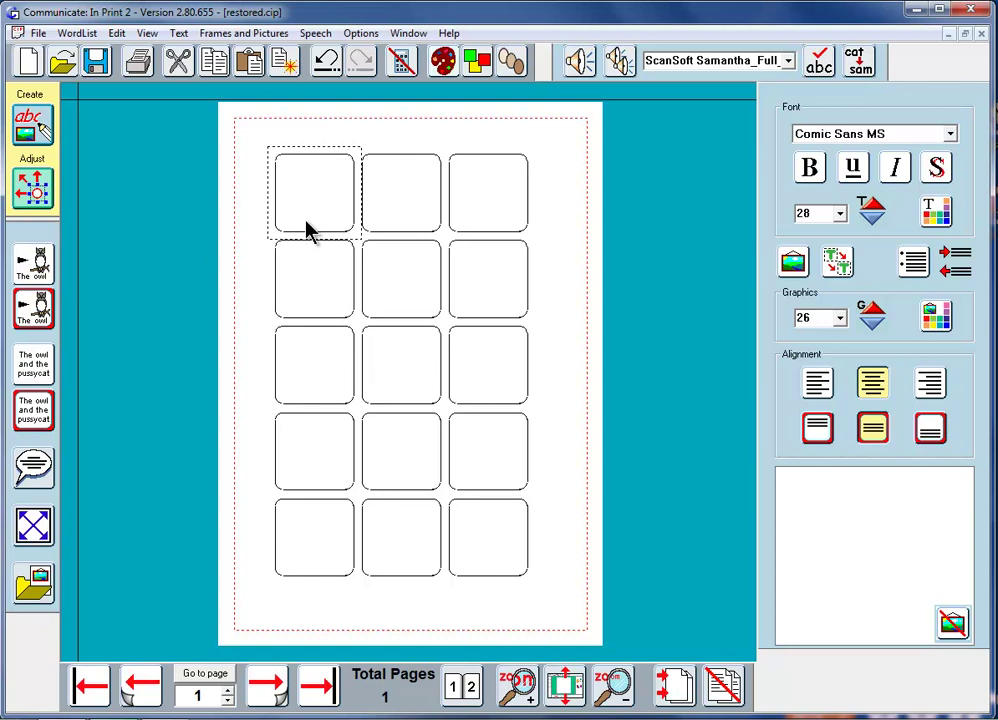
shift+click(388, 207)
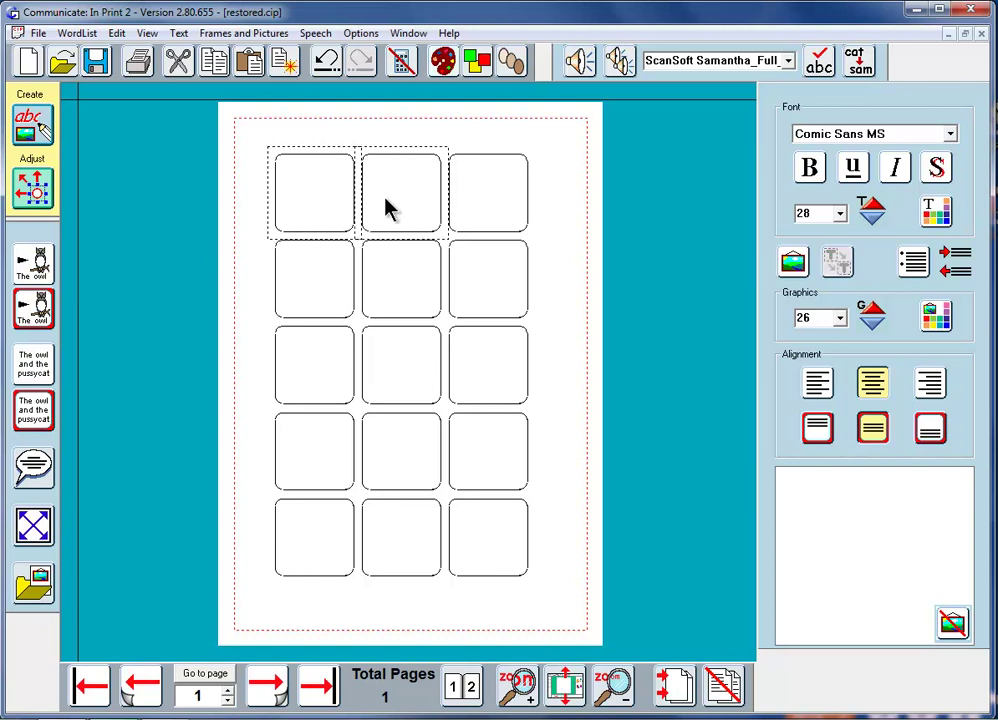
shift+click(477, 205)
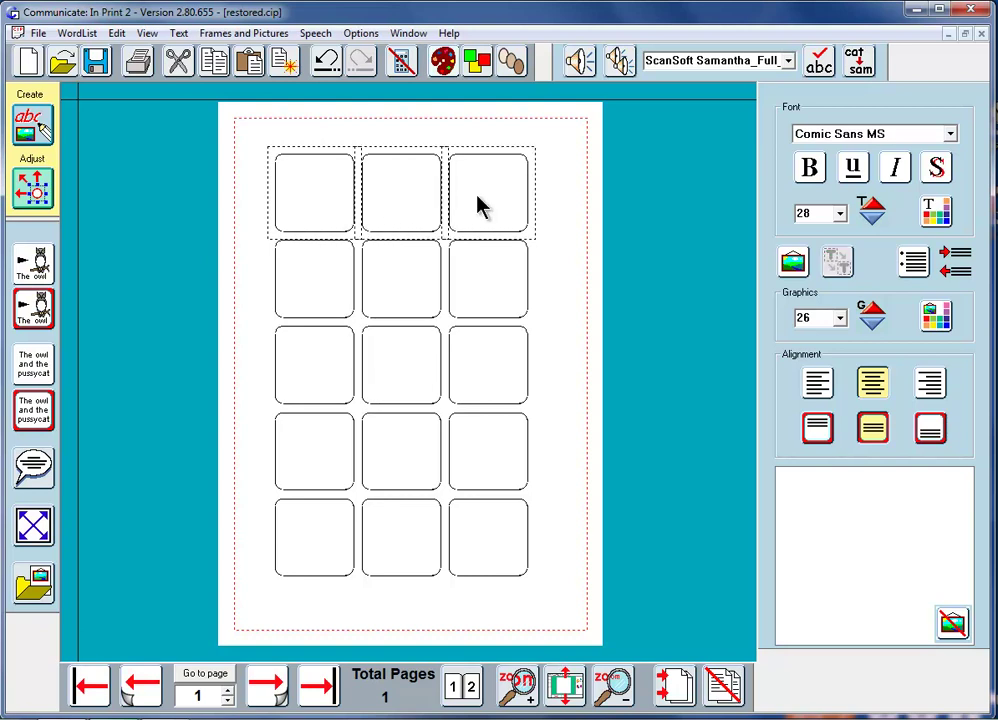
click(237, 35)
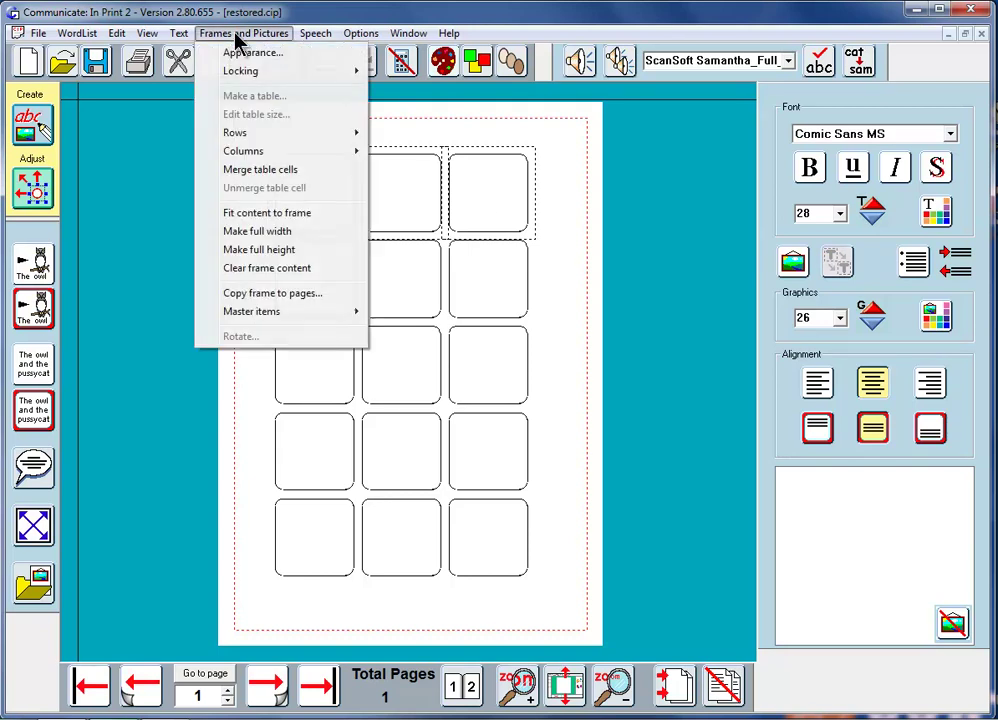
click(258, 172)
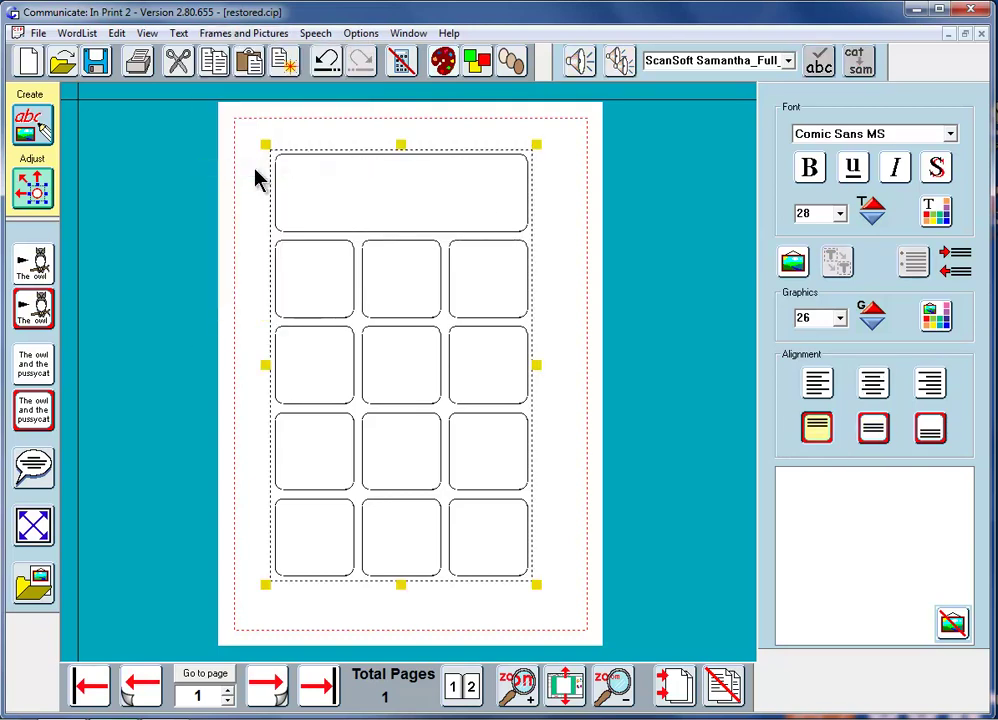
click(405, 207)
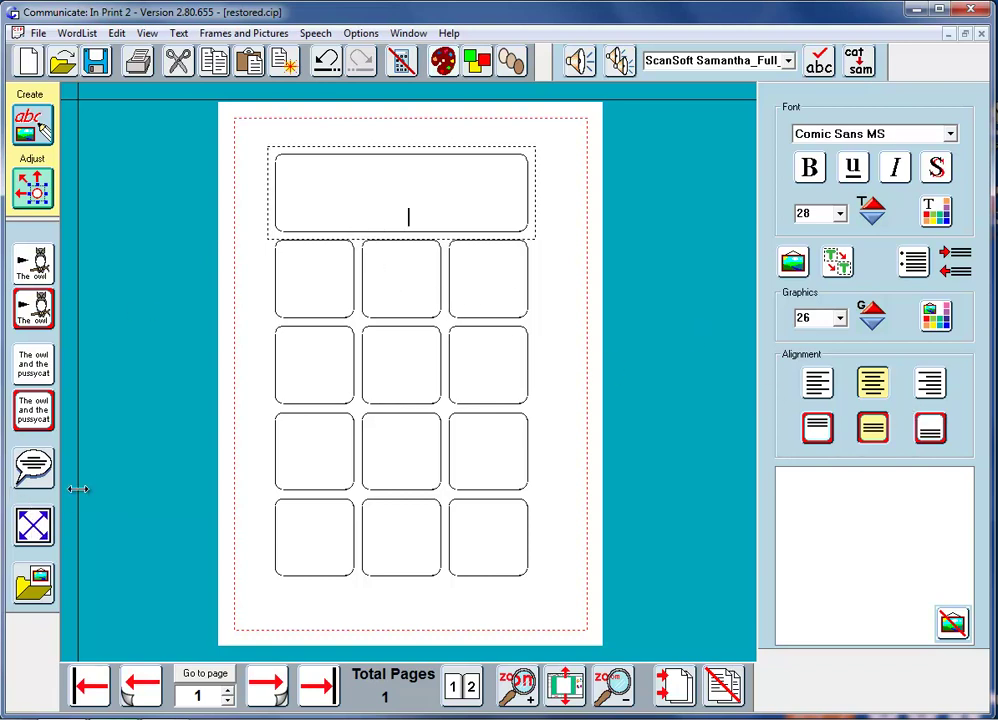
text(morning)
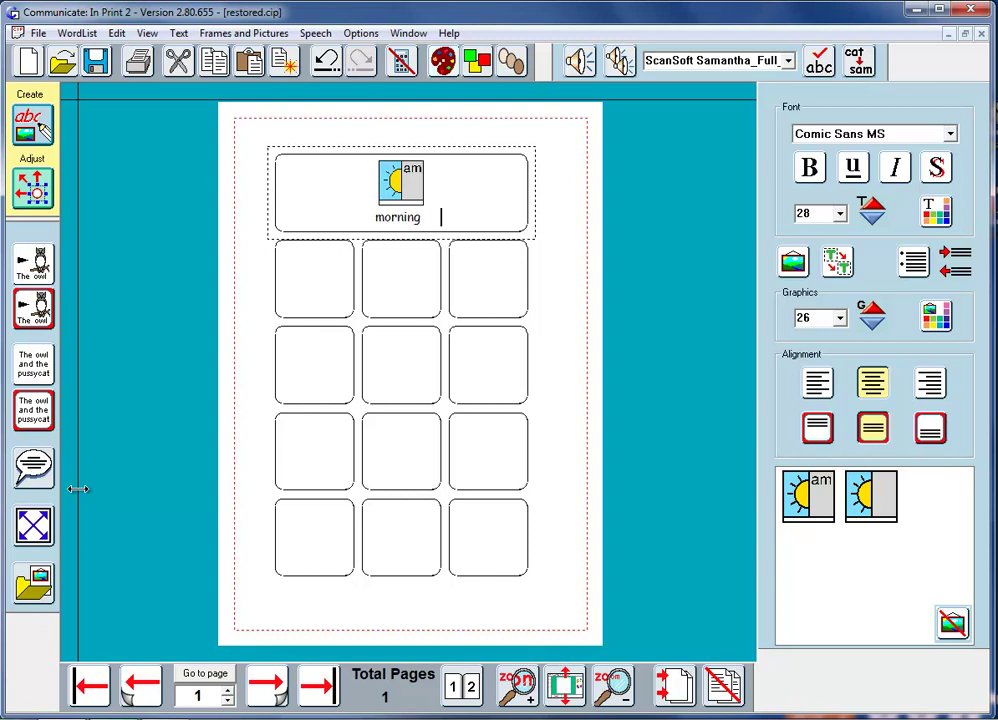
Step: Delete the word "morning" and unmerge the wide first-row cell
key(BackSpace)
key(BackSpace)
key(BackSpace)
key(BackSpace)
key(BackSpace)
key(BackSpace)
key(BackSpace)
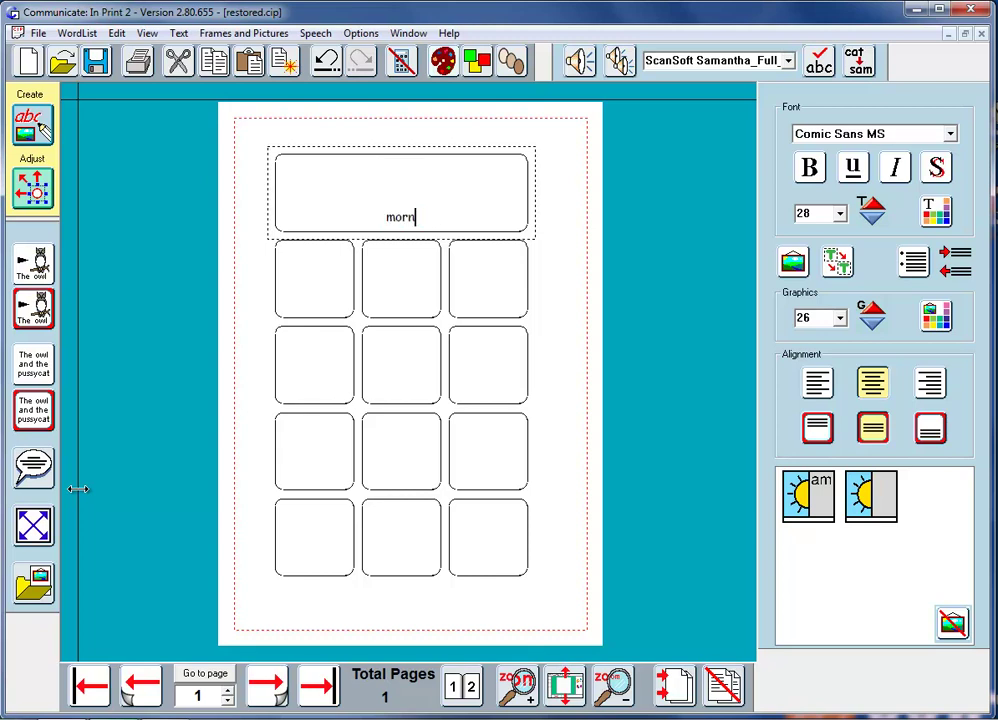
key(BackSpace)
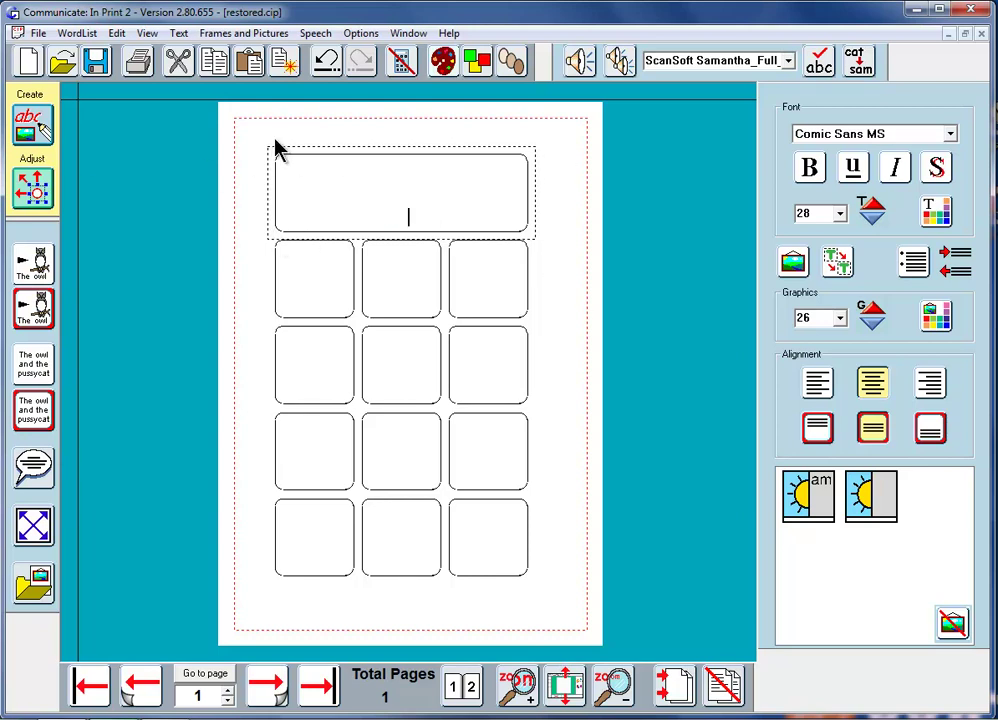
click(222, 38)
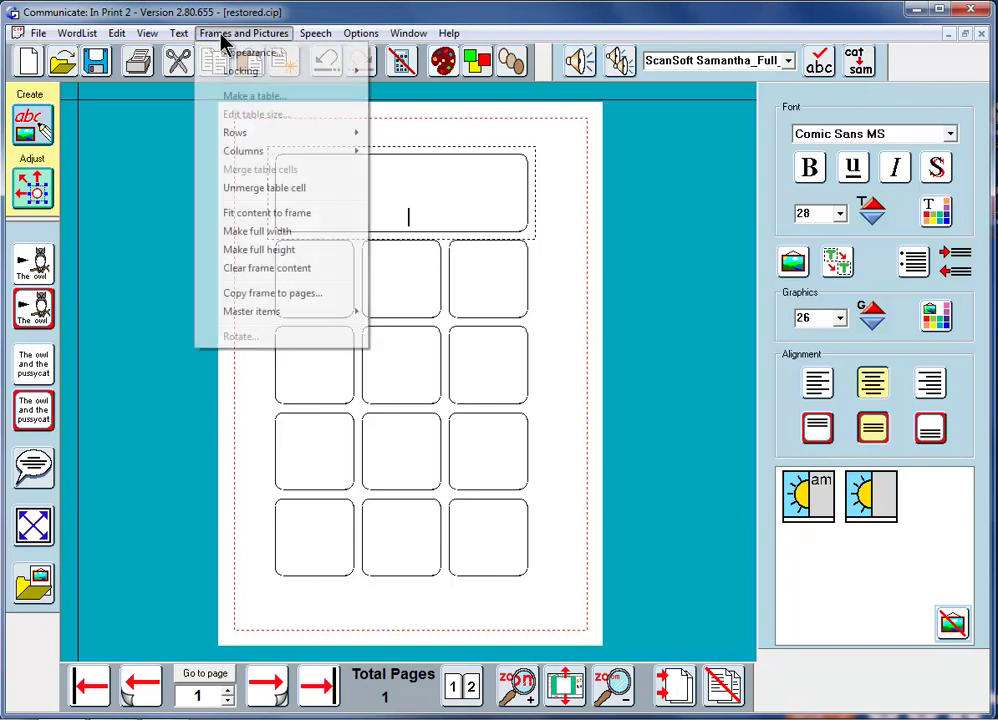
click(256, 188)
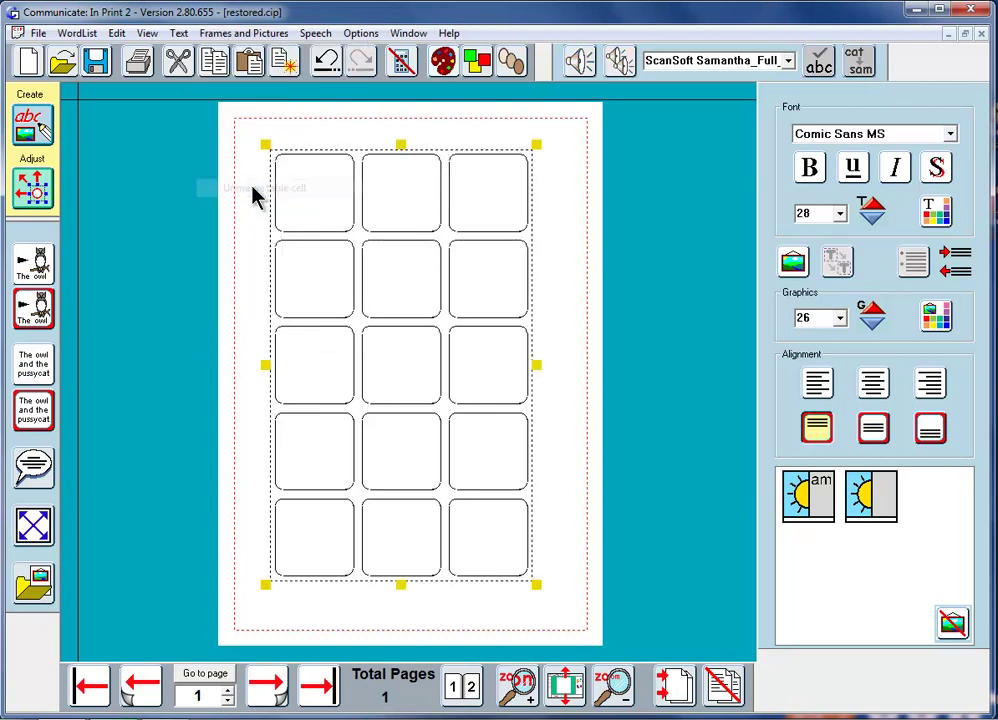